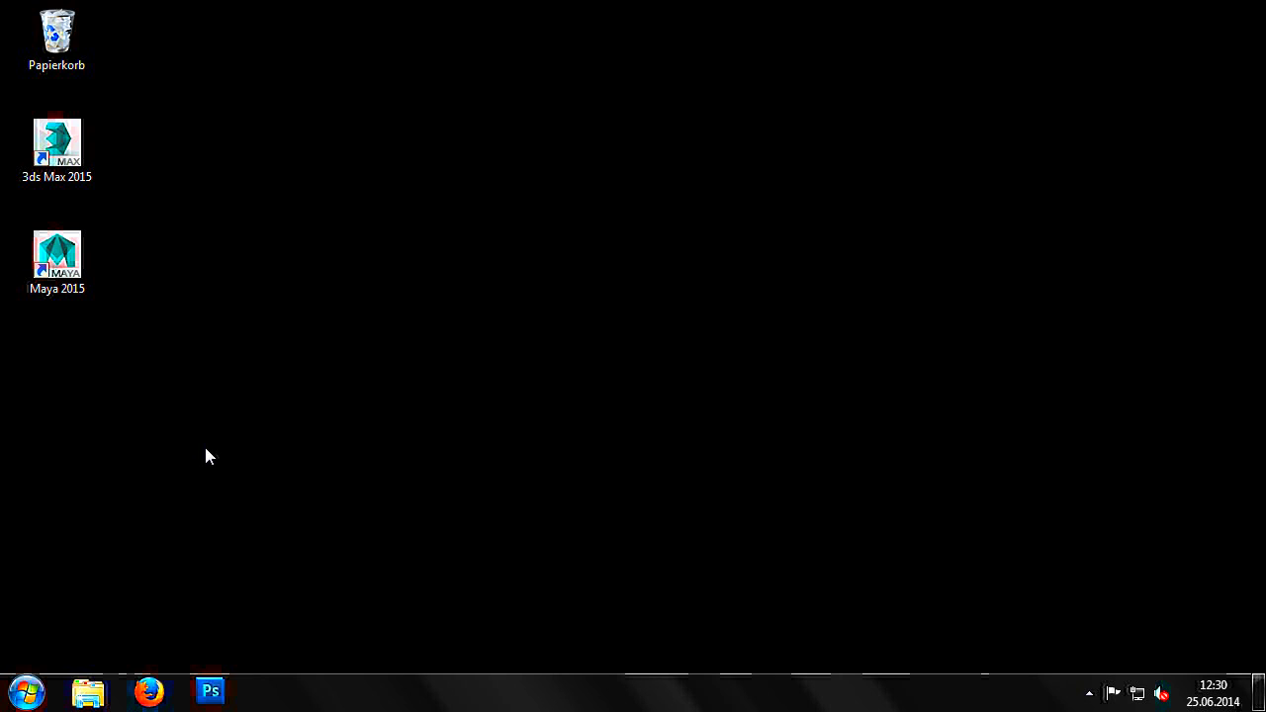
# Step: Navigate Explorer to Documents\My Games\FarmingSimulator2013
pyautogui.click(88, 692)
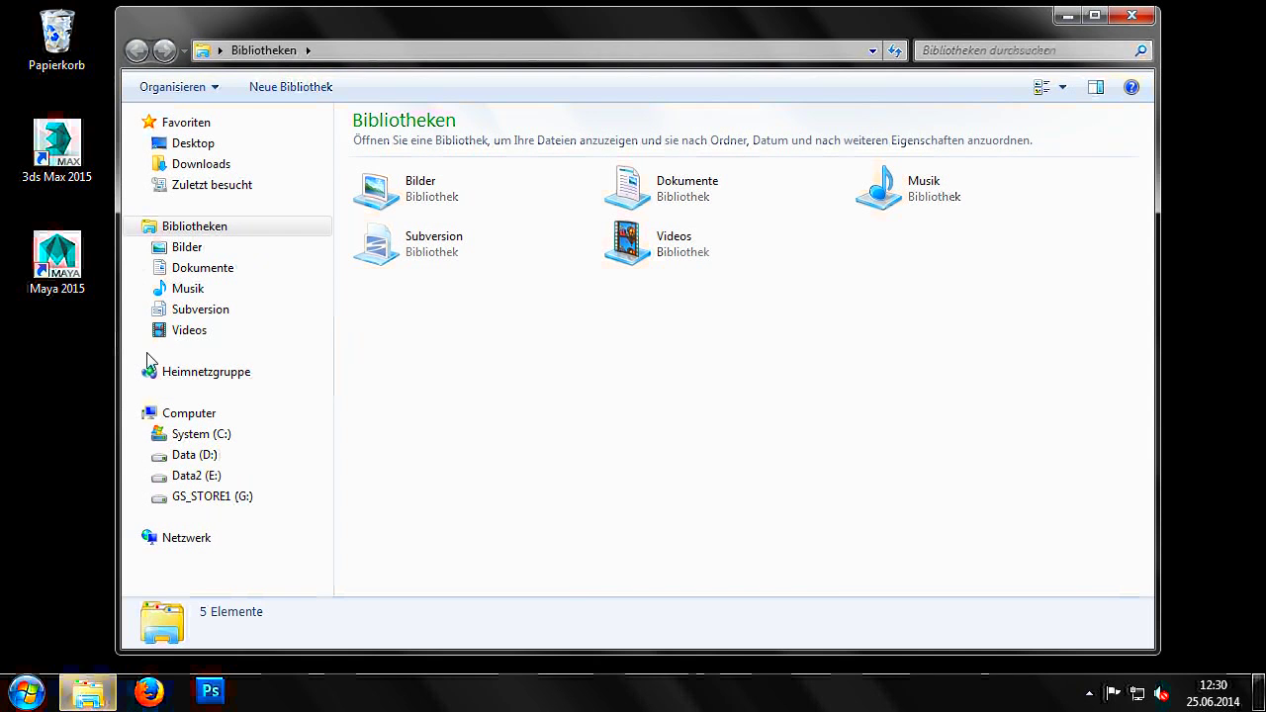
pyautogui.click(210, 272)
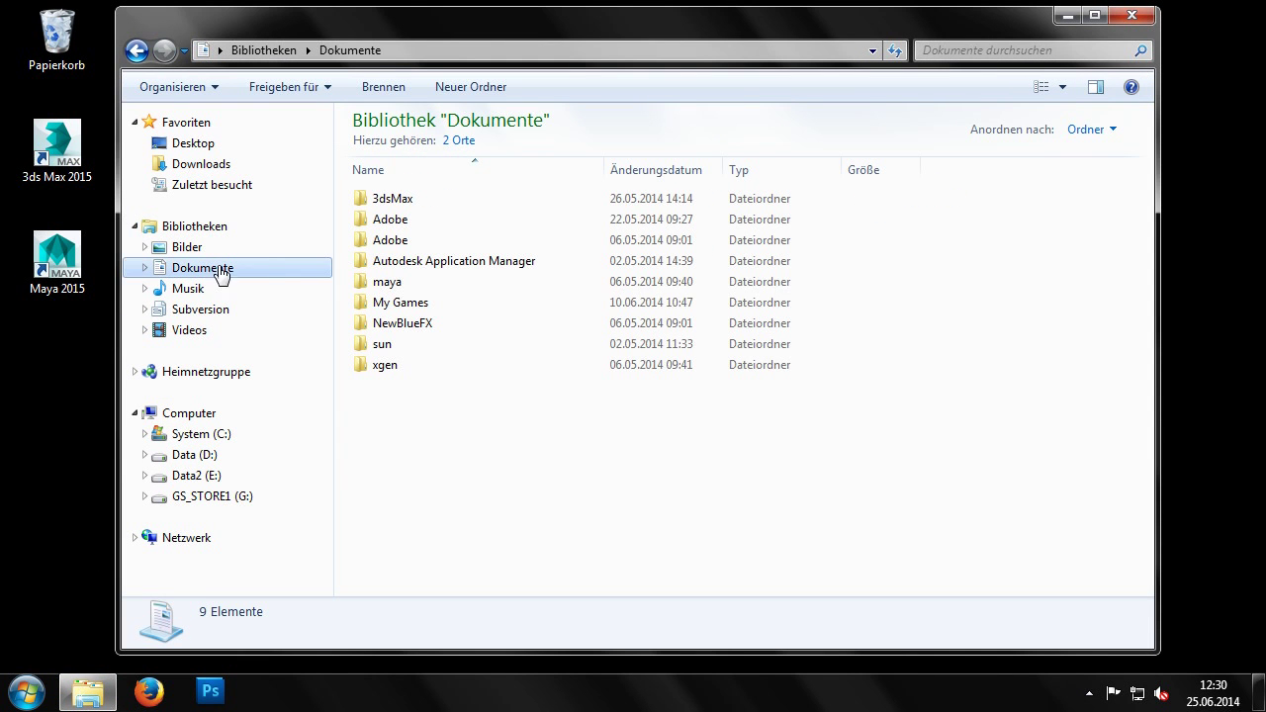
pyautogui.doubleClick(442, 308)
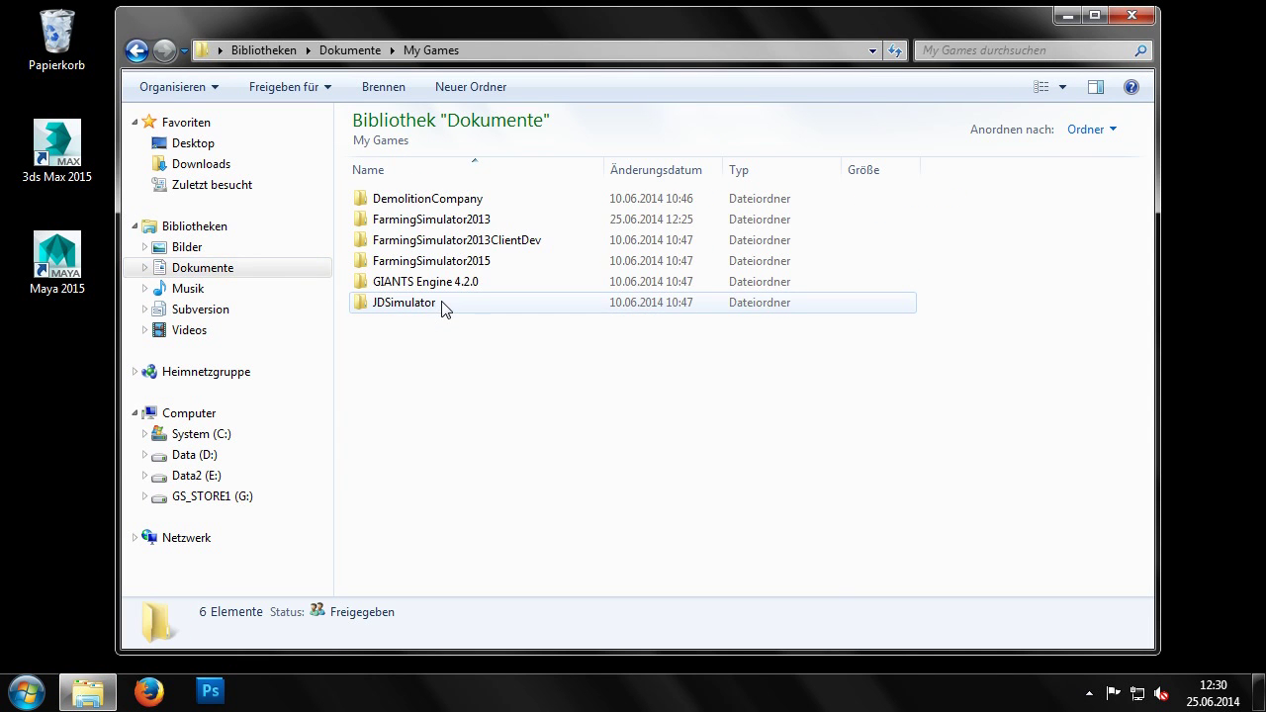
pyautogui.doubleClick(513, 220)
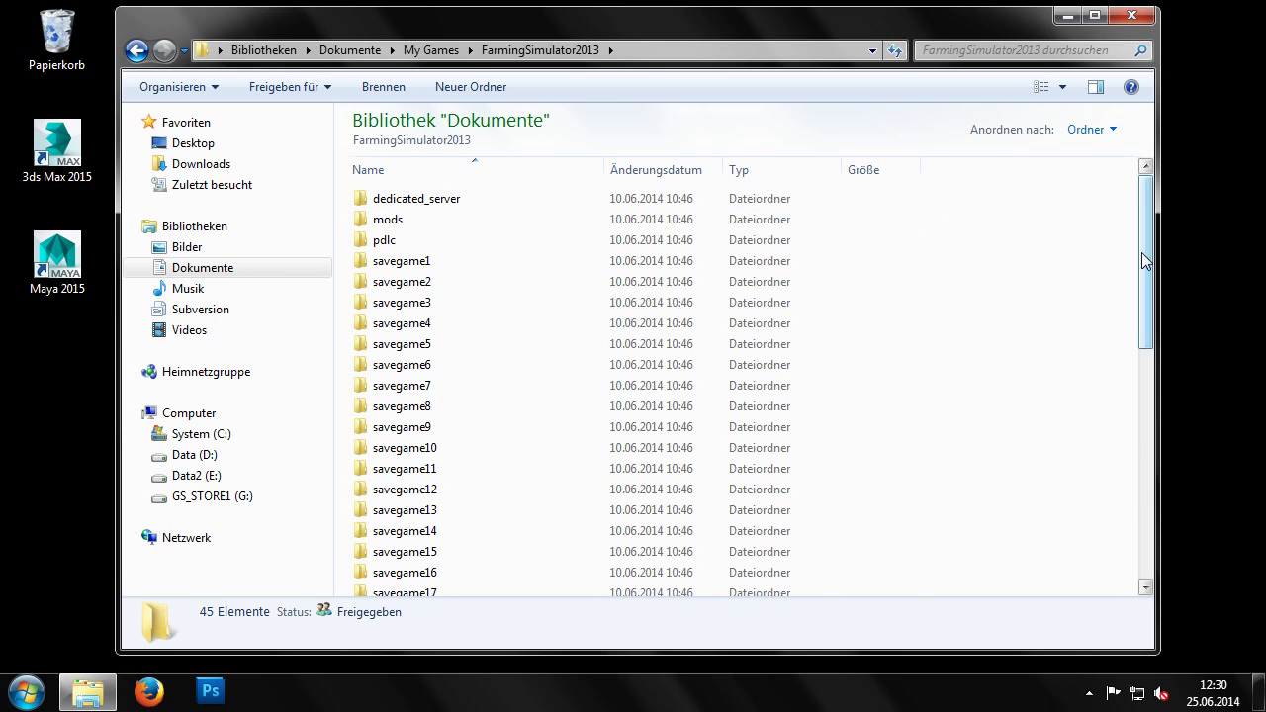
pyautogui.scroll(-8, 1119, 237)
# Step: Change the controls value in game.xml from false to true, then close Notepad++ and Explorer
pyautogui.doubleClick(494, 501)
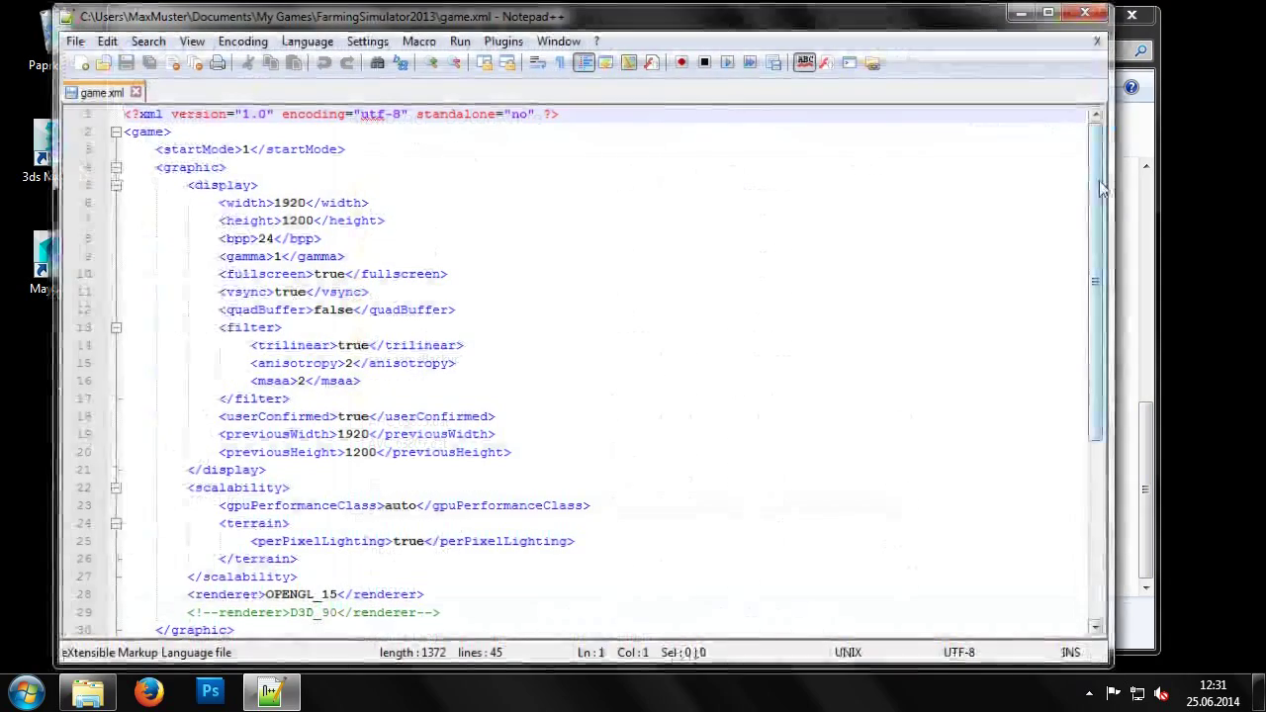
pyautogui.moveTo(1093, 198); pyautogui.dragTo(1094, 374)
pyautogui.doubleClick(287, 560)
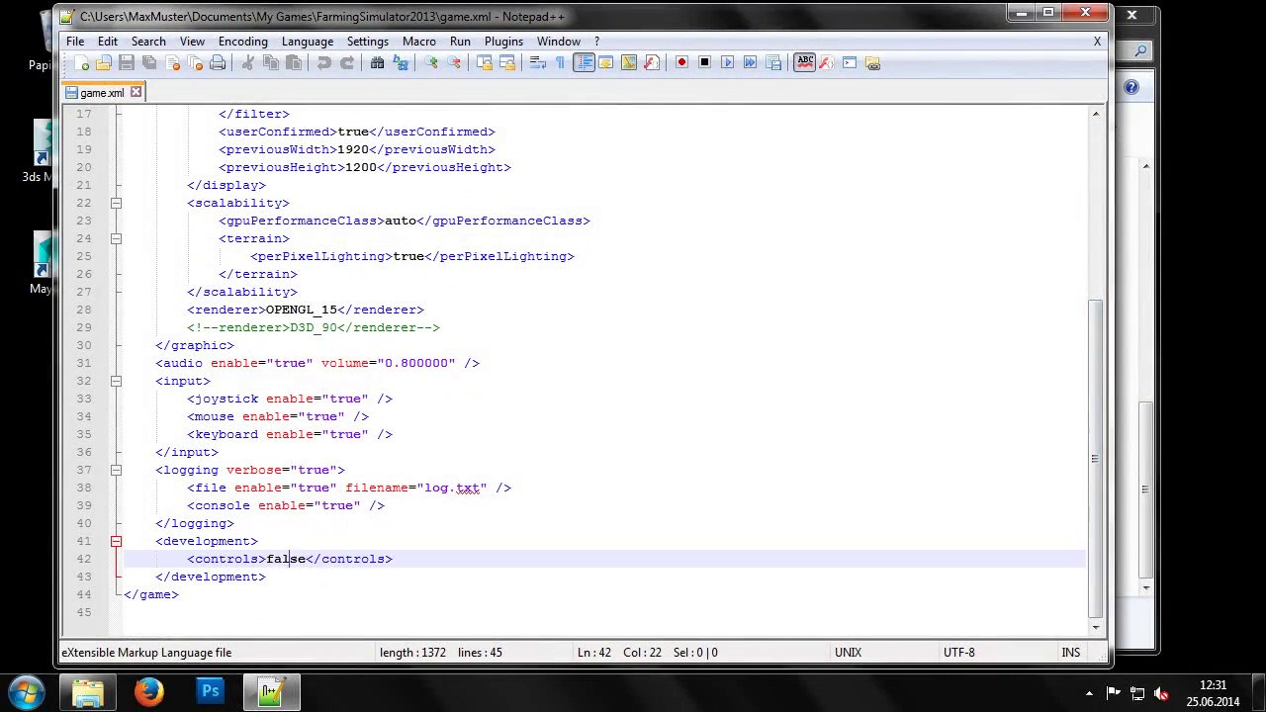
pyautogui.write('true')
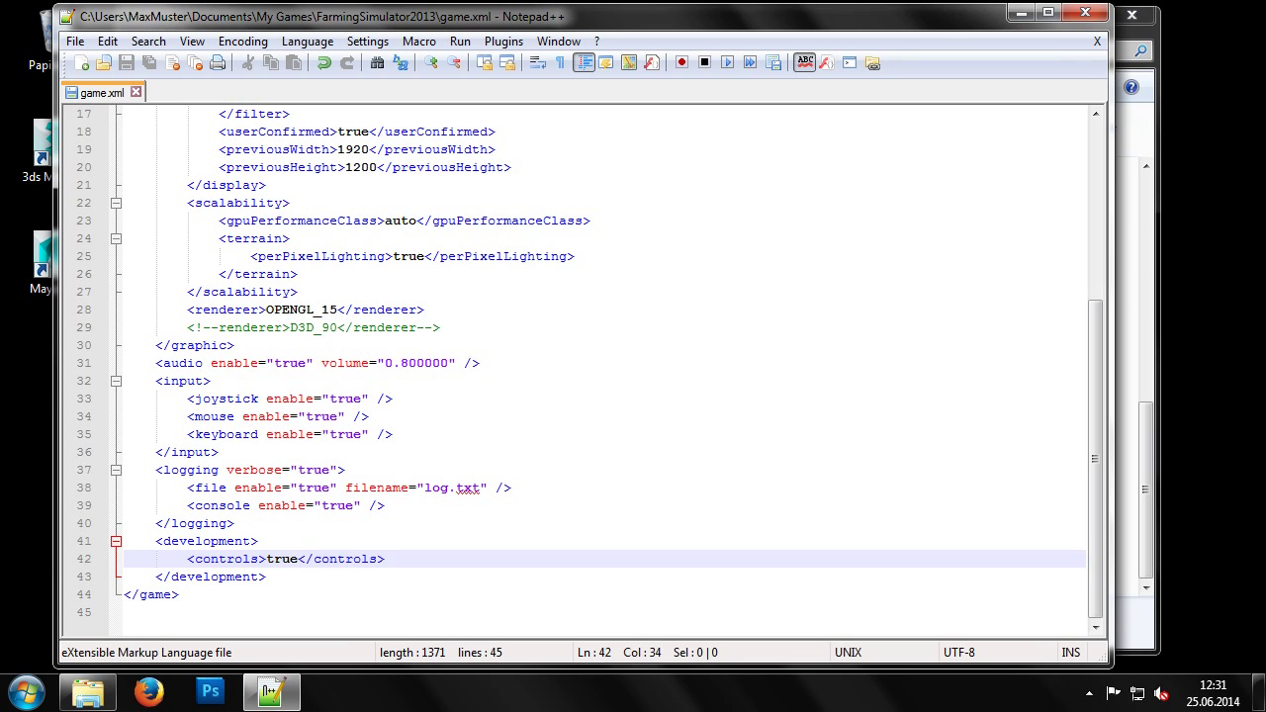
pyautogui.click(1092, 12)
pyautogui.click(1131, 19)
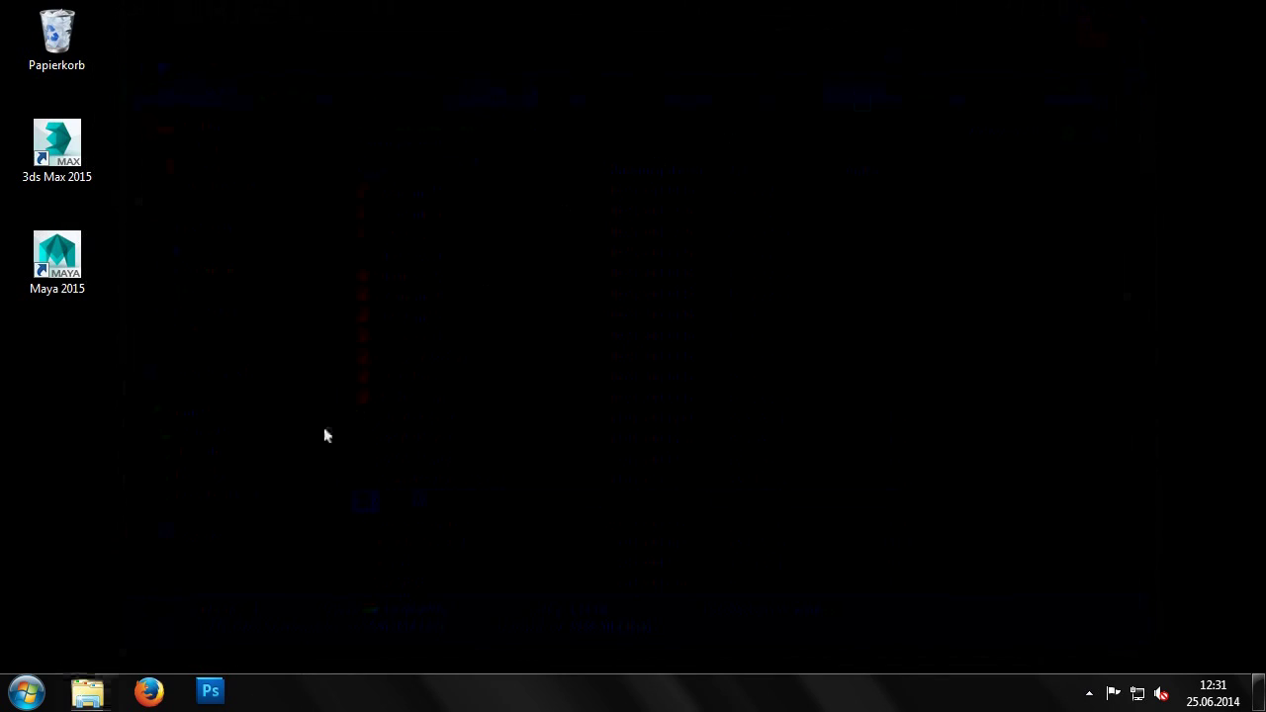
# Step: Launch Landwirtschafts Simulator 2013 from its folder under All Programs
pyautogui.click(25, 692)
pyautogui.click(88, 604)
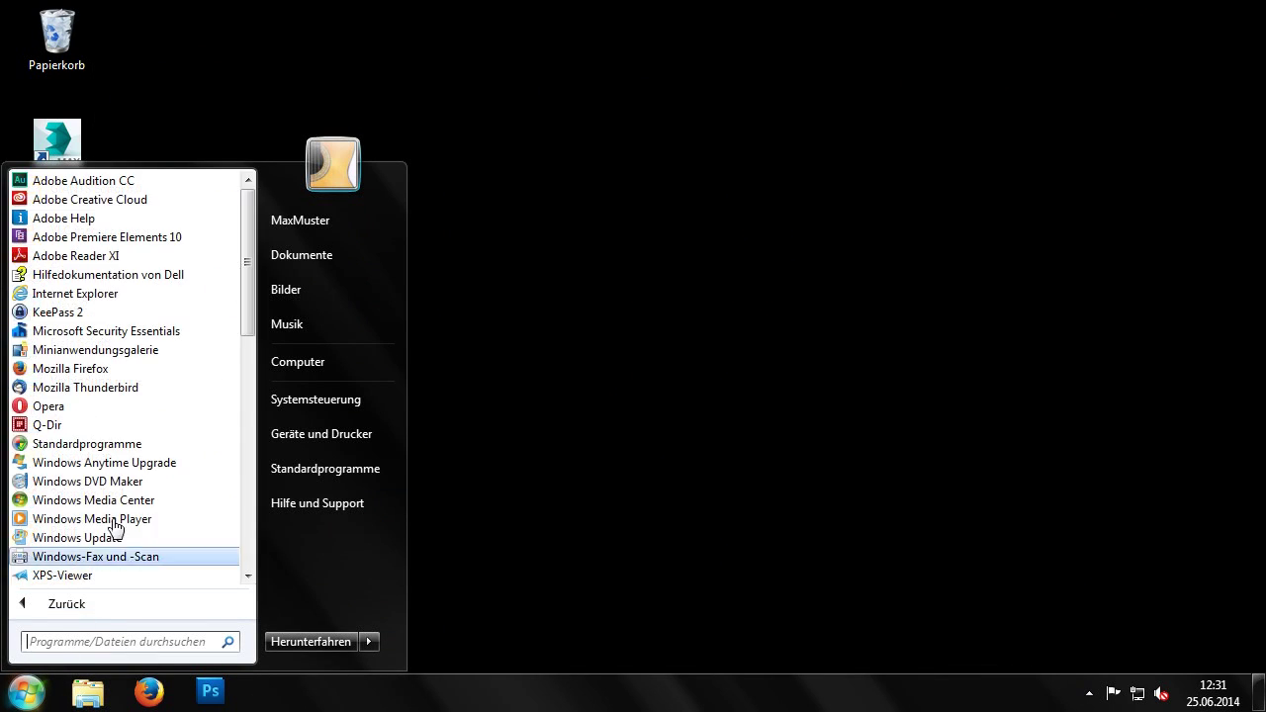
pyautogui.scroll(-8, 151, 465)
pyautogui.scroll(-1, 143, 452)
pyautogui.click(158, 444)
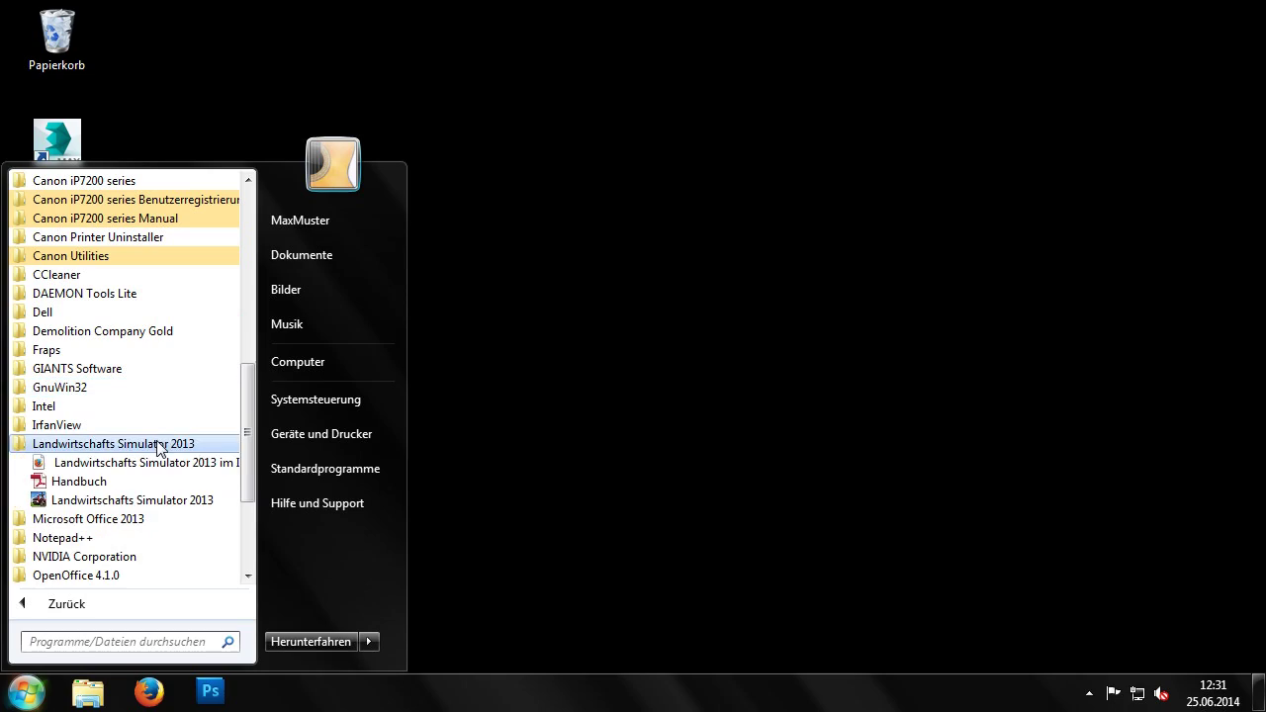
pyautogui.click(168, 499)
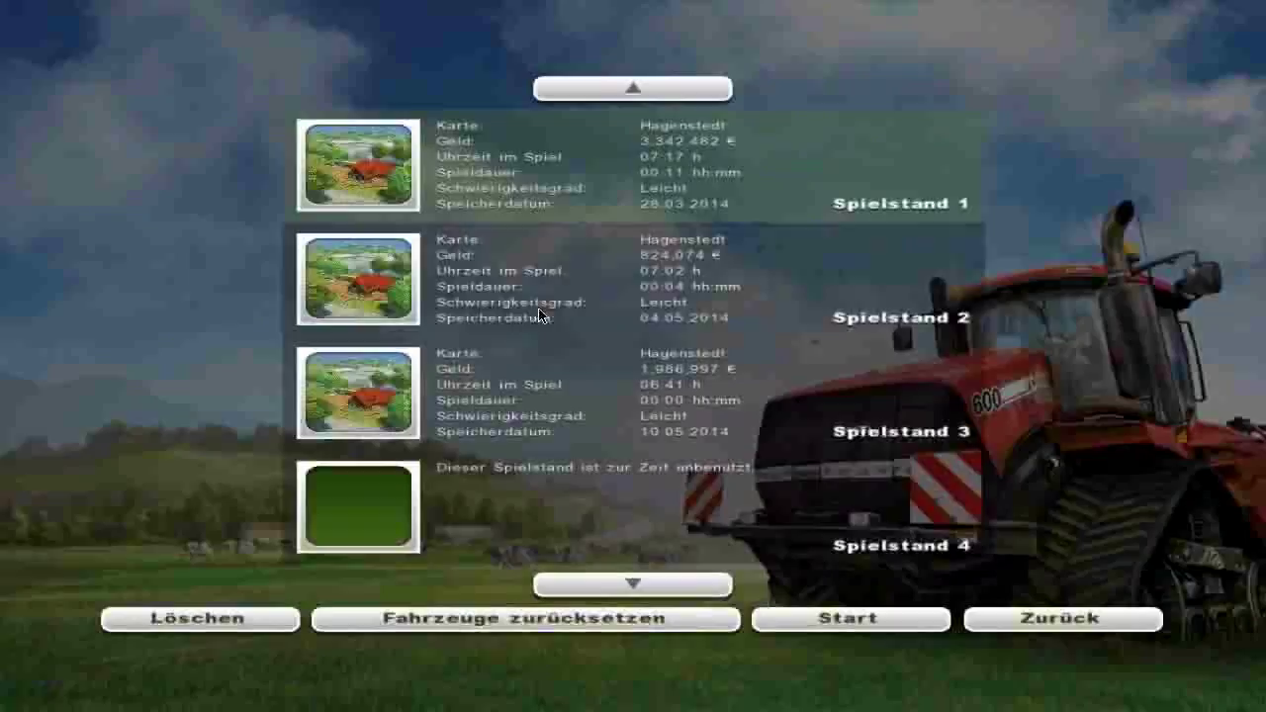
# Step: Start an Einfach (easy) Hagenstedt game in save slot 4 and enter the farm
pyautogui.doubleClick(528, 481)
pyautogui.click(316, 262)
pyautogui.doubleClick(498, 166)
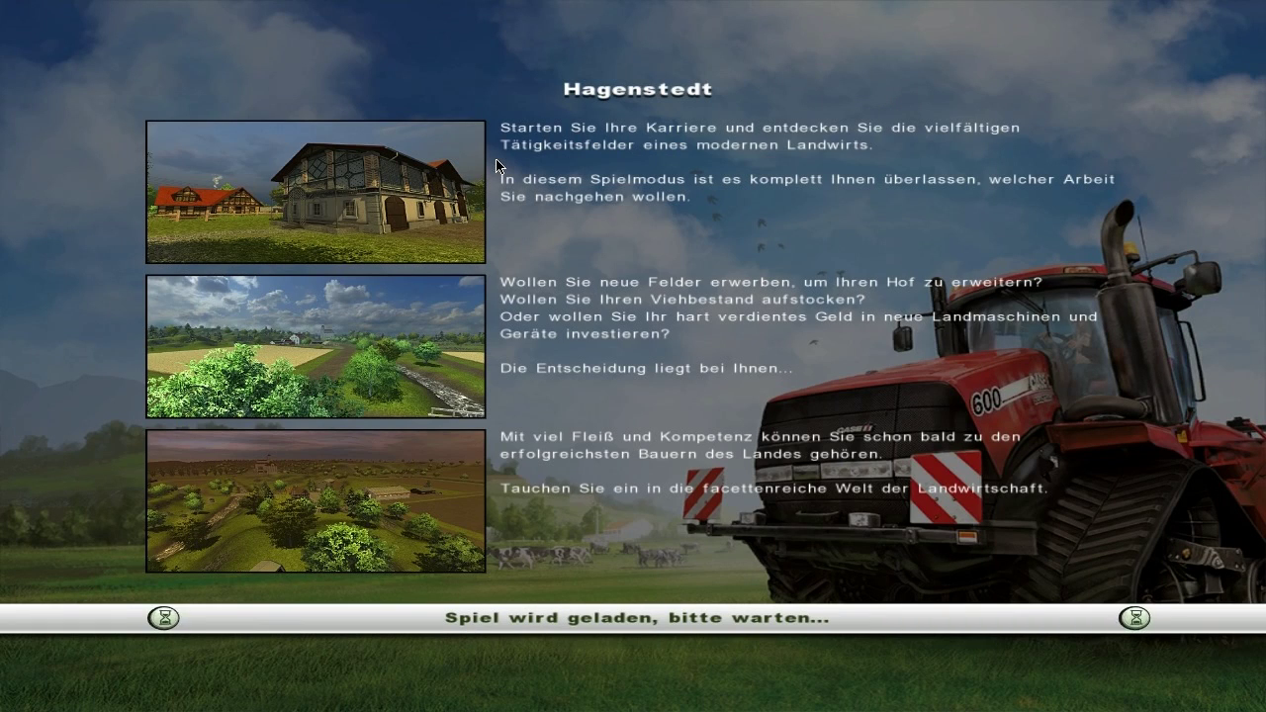
pyautogui.click(606, 622)
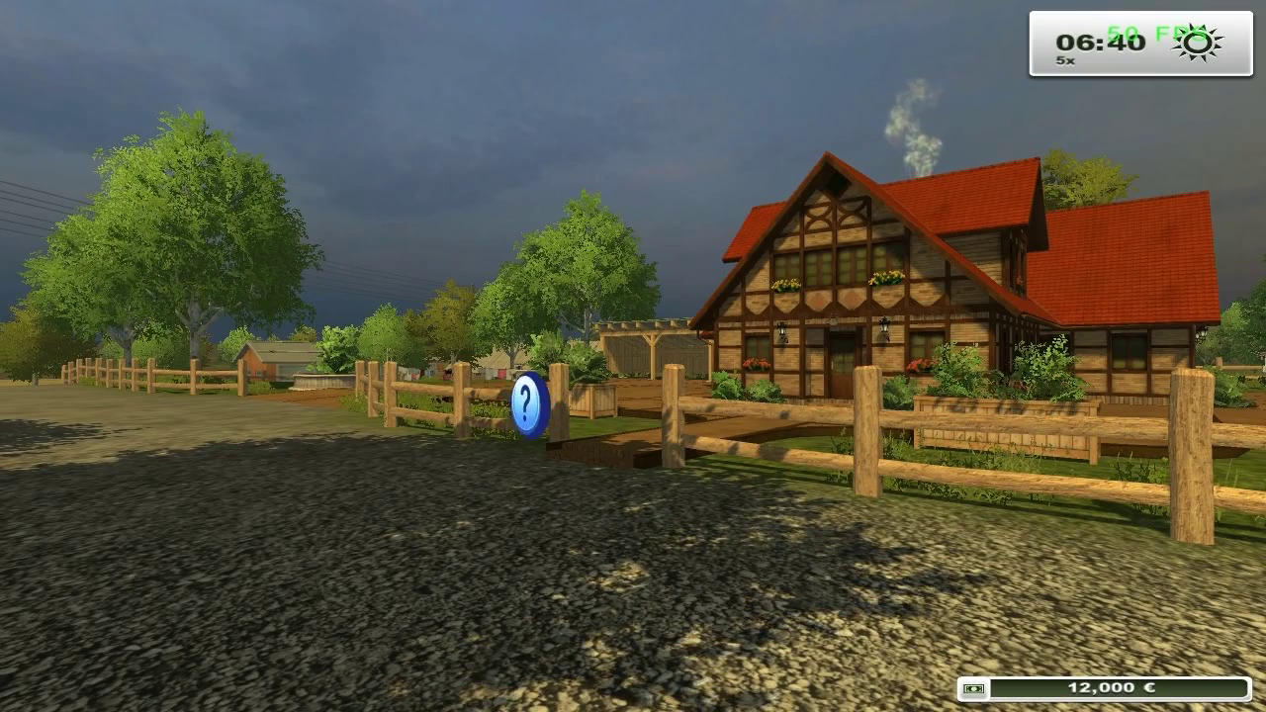
# Step: Toggle wireframe and red debug outlines on and off, then show the Render stats overlay
pyautogui.press('F5')
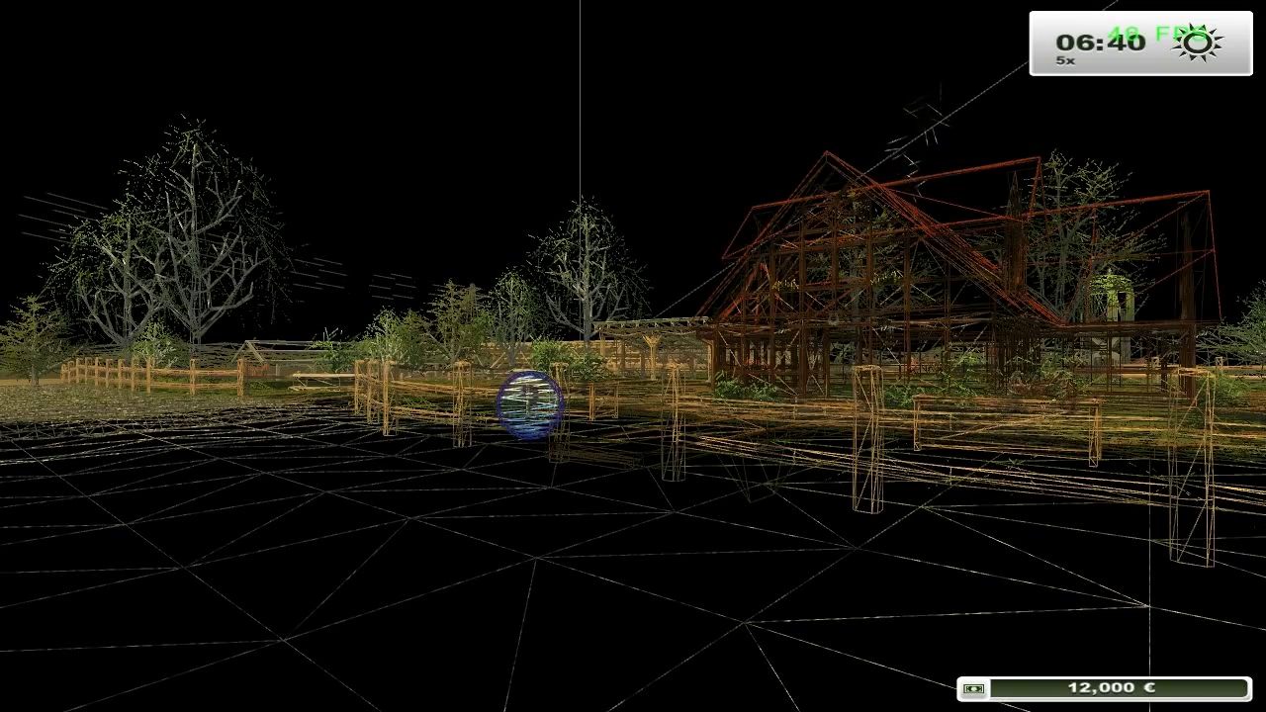
pyautogui.press('F5')
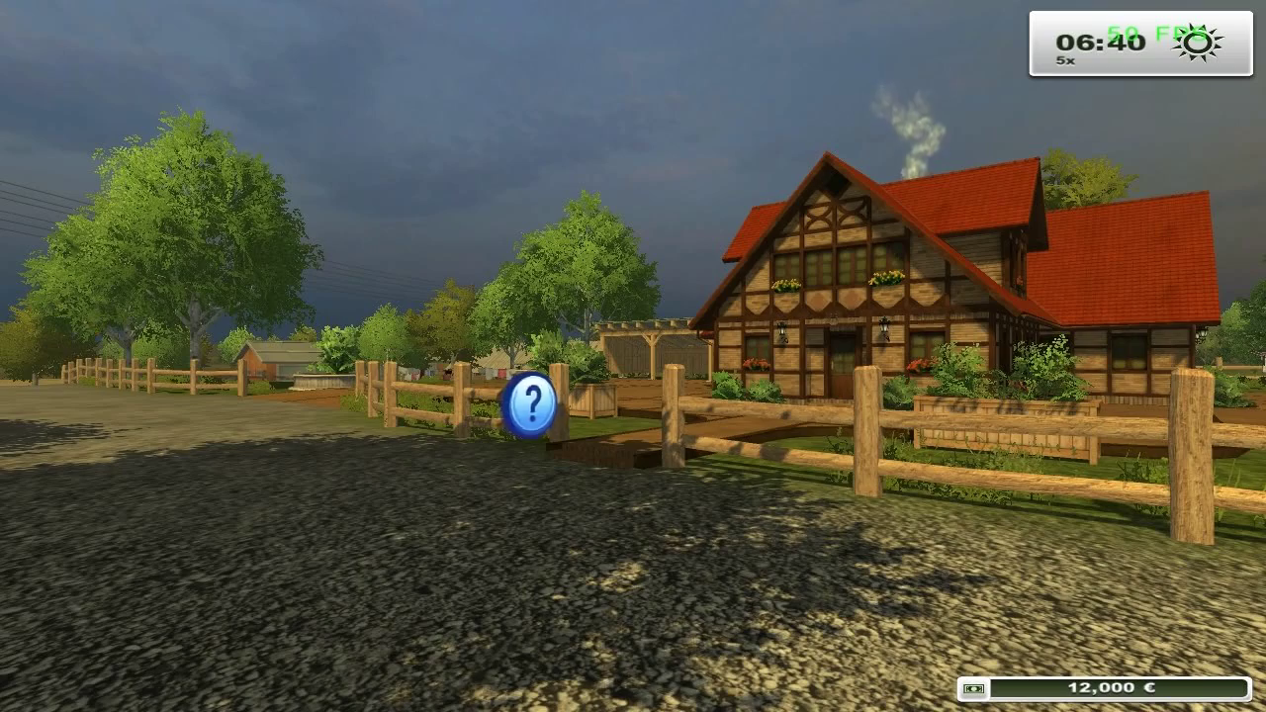
pyautogui.press('F5')
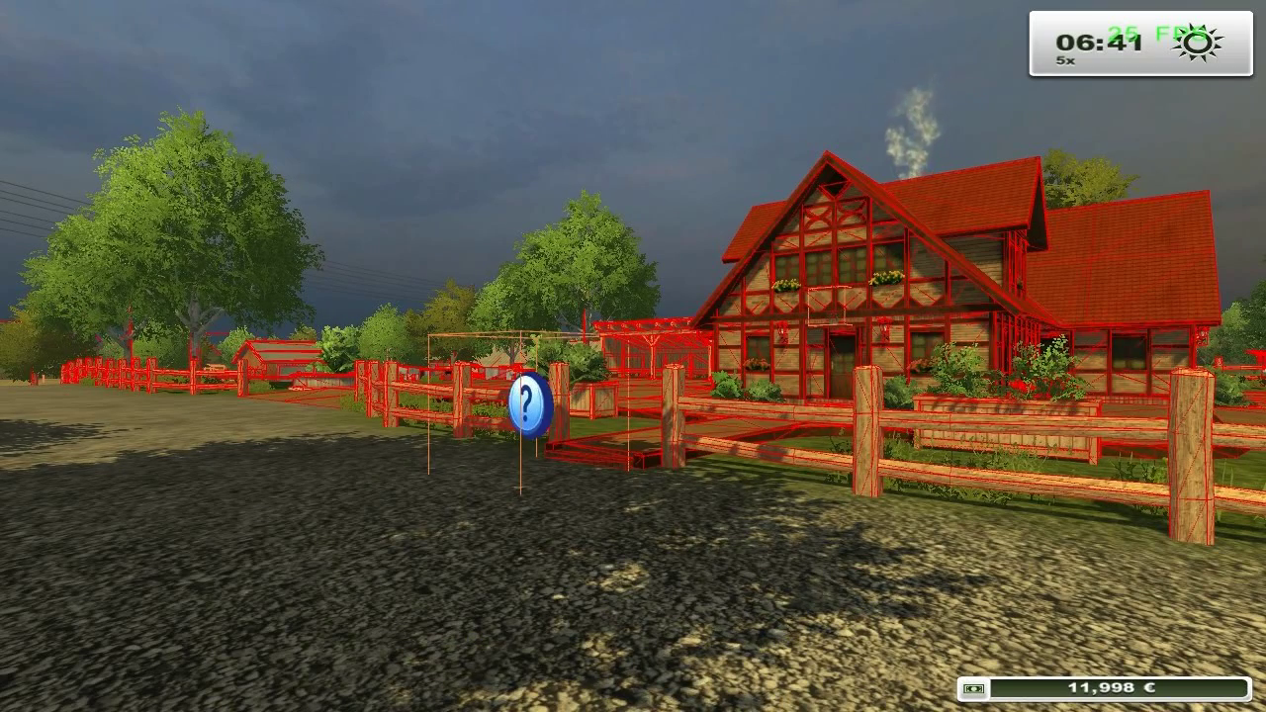
pyautogui.press('F5')
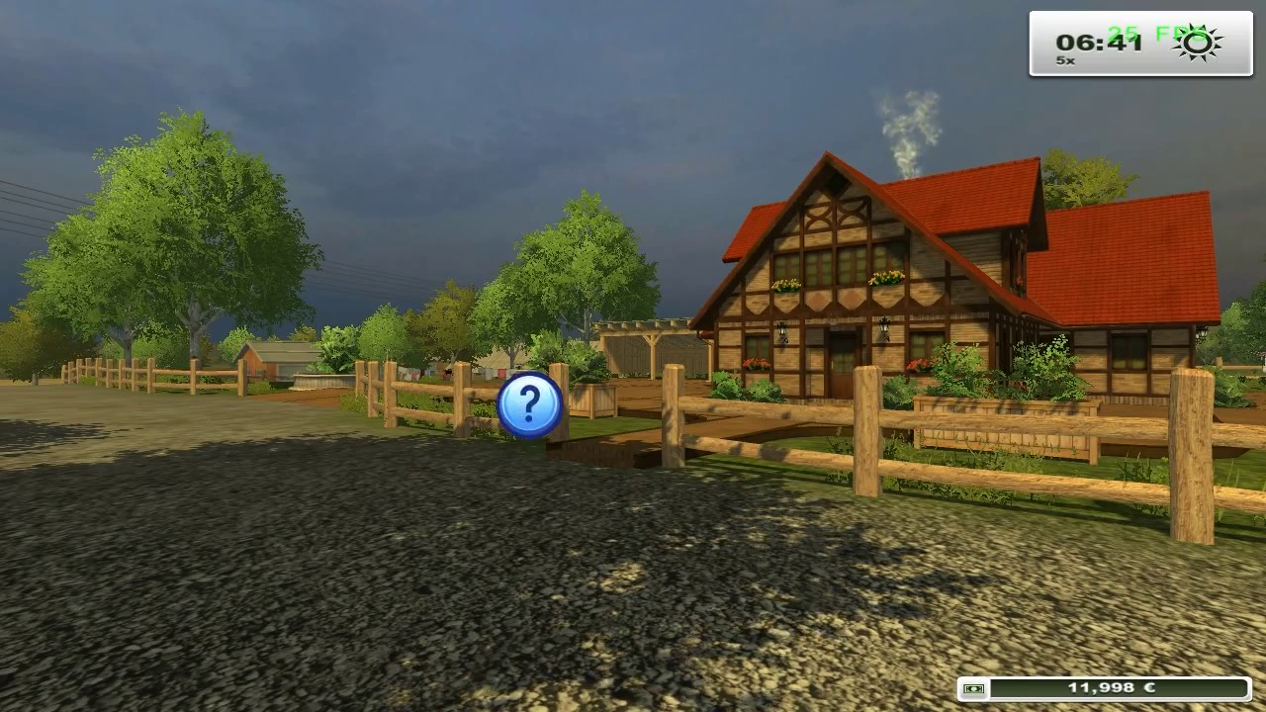
pyautogui.press('F2')
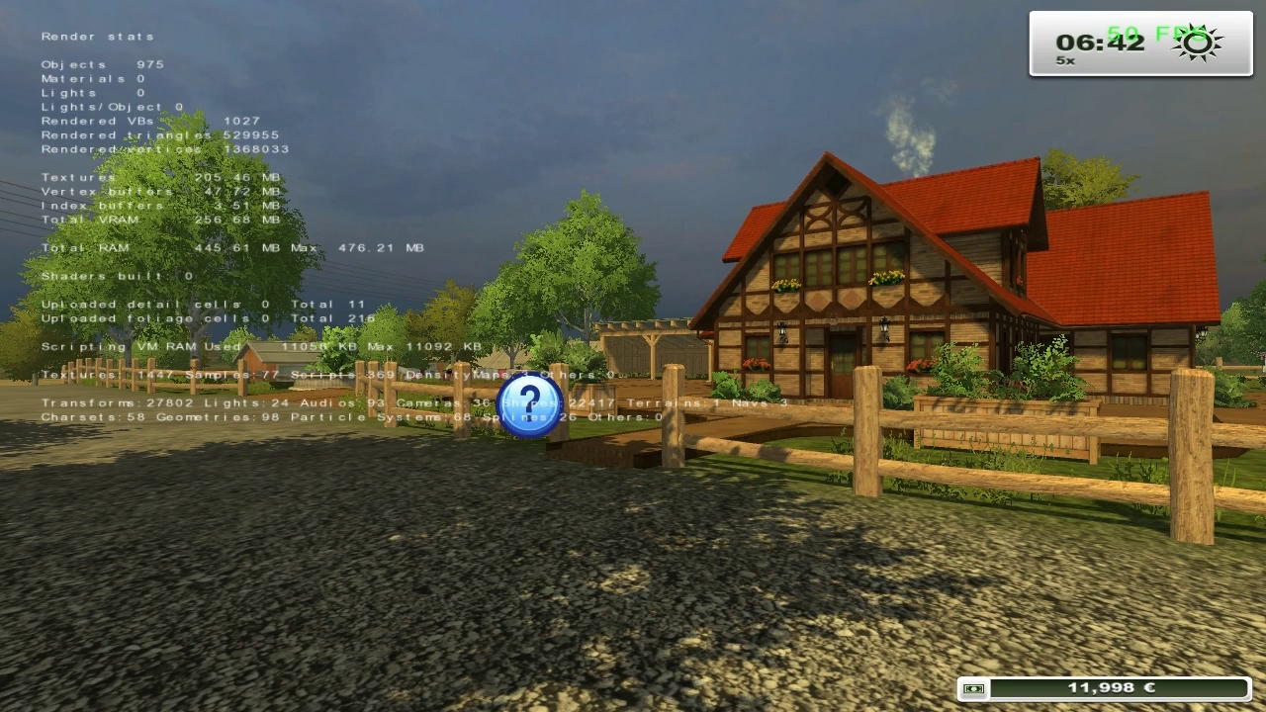
# Step: Cycle the overlay through Physics, Profiler and Audio stats to the loaded i3d files list
pyautogui.press('F5')
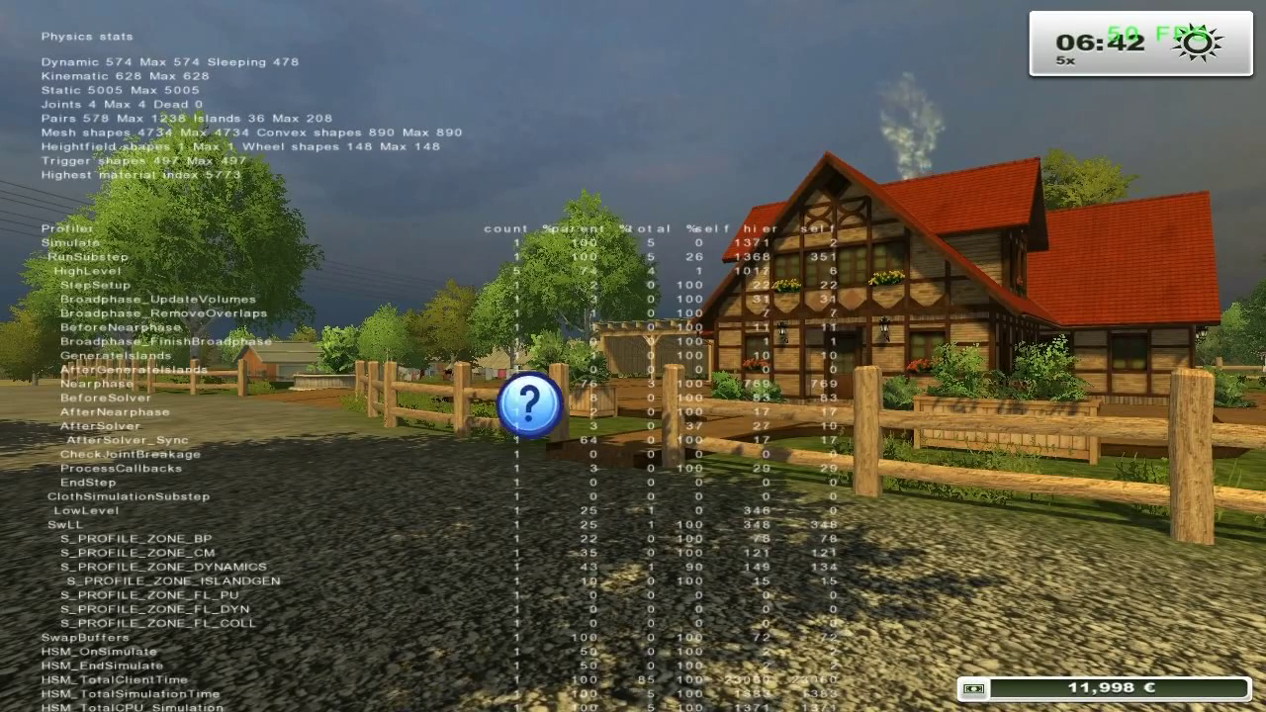
pyautogui.press('F5')
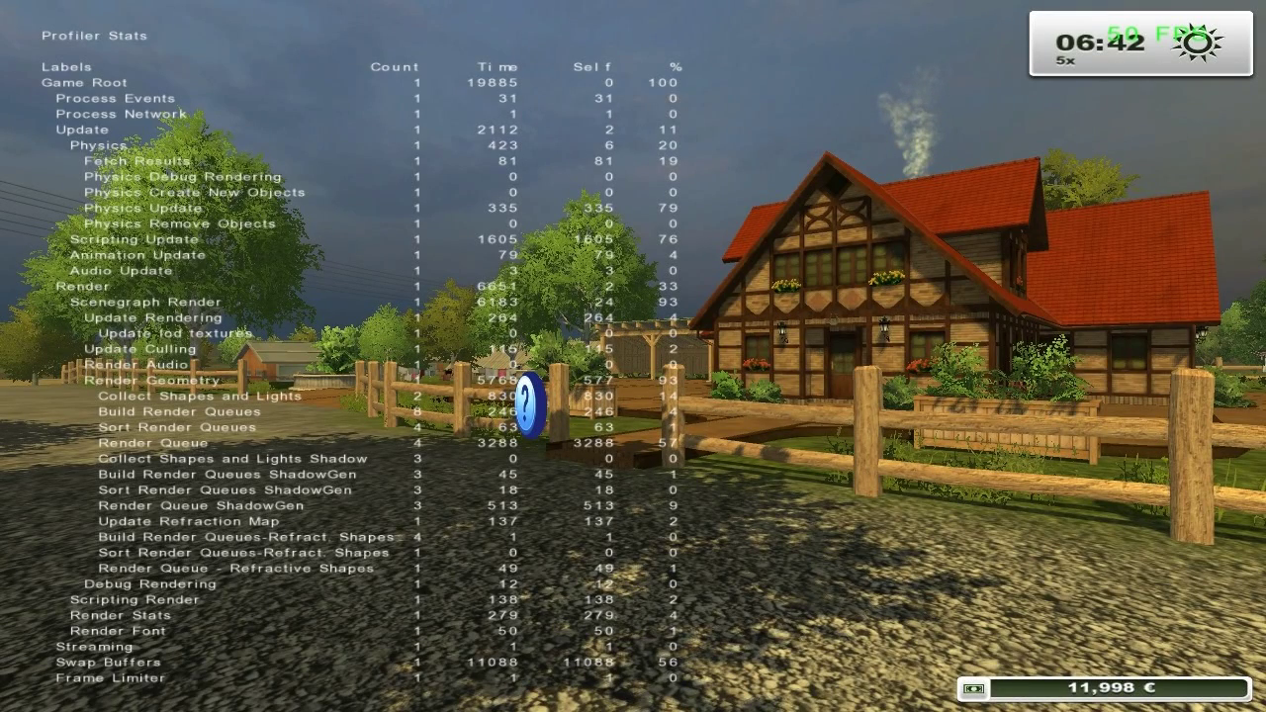
pyautogui.press('F5')
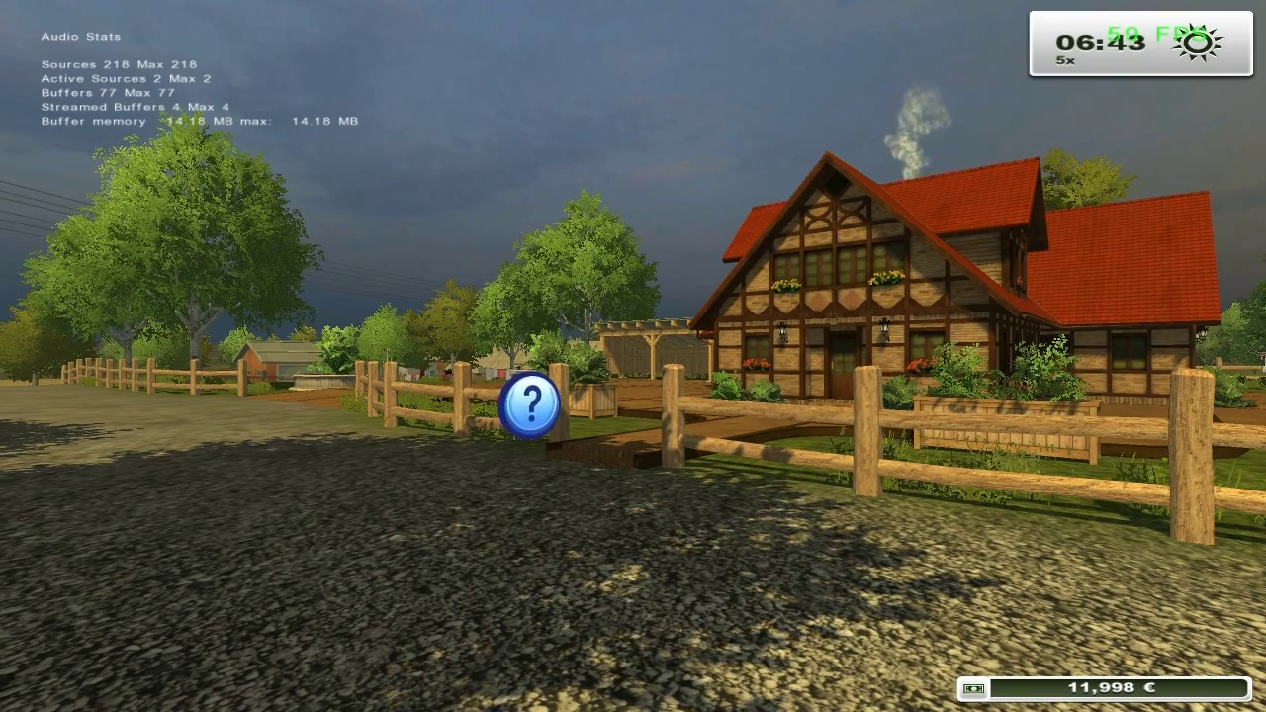
pyautogui.press('F5')
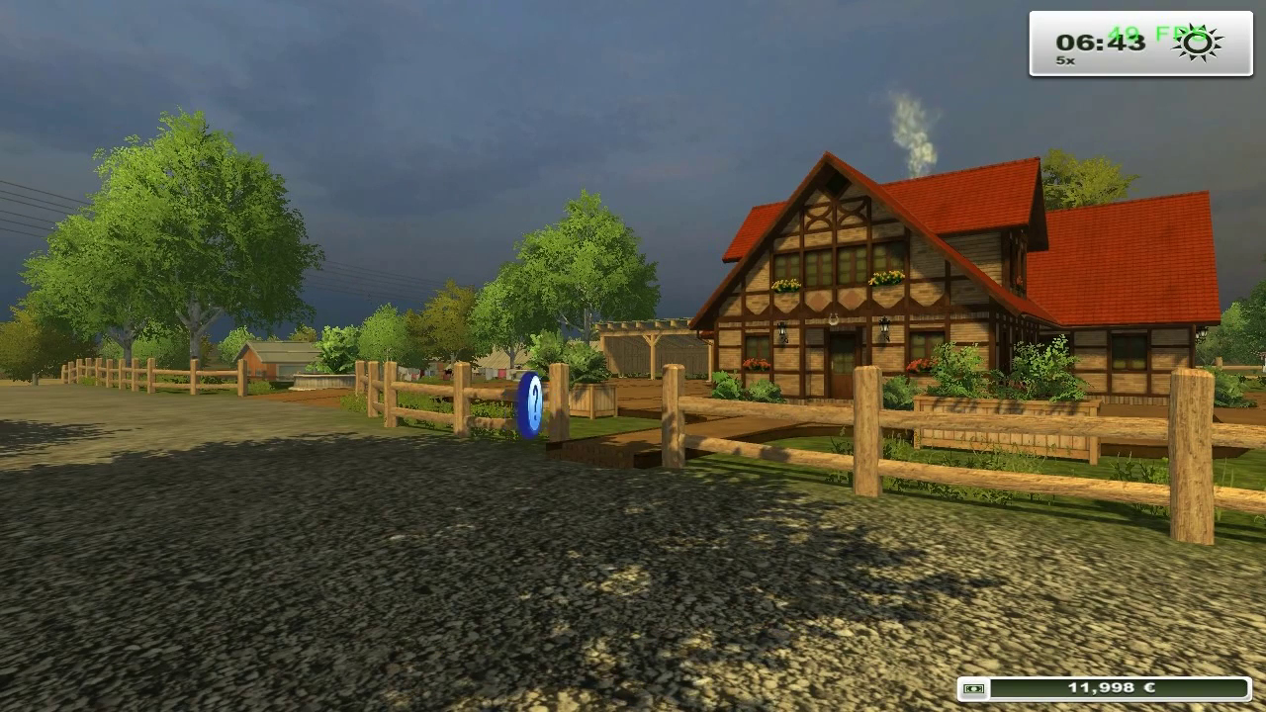
pyautogui.press('F5')
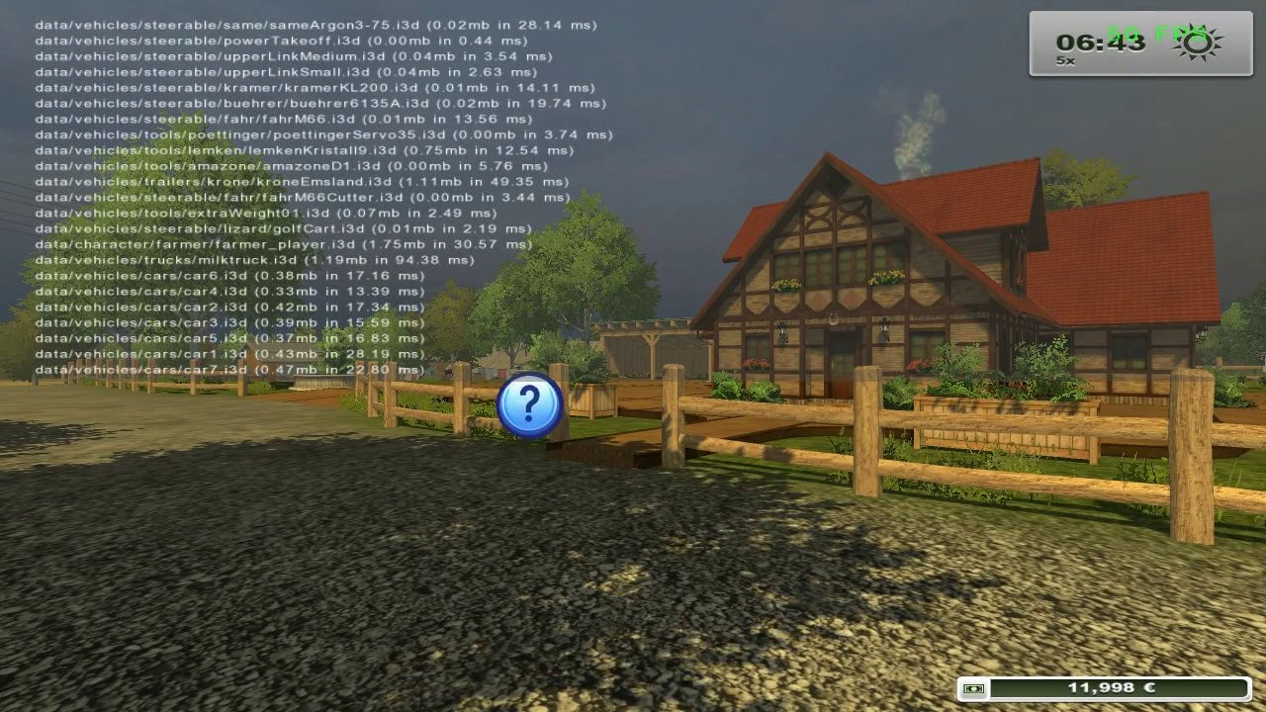
# Step: Open the developer console with the tilde key
pyautogui.press('`')
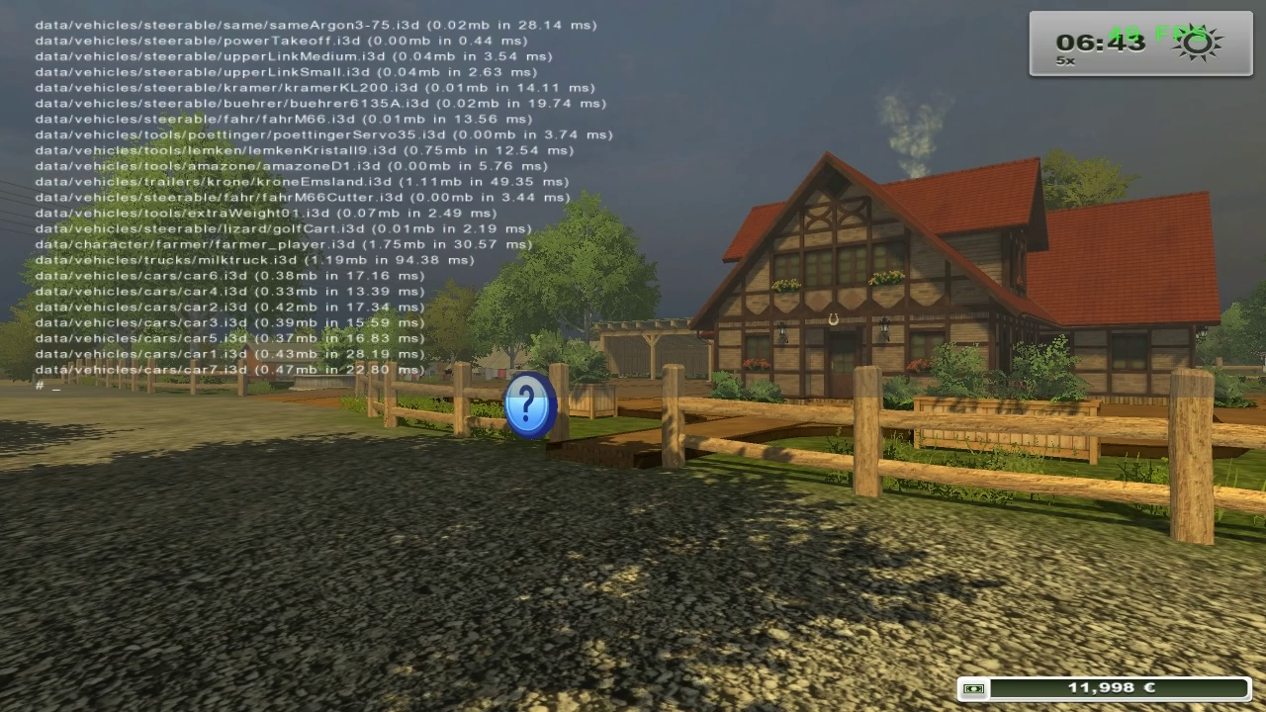
# Step: Set the time of day to 23:00 with gsSetDayTime 23
pyautogui.write('gs')
pyautogui.press('Tab')
pyautogui.press('Tab')
pyautogui.press('Tab')
pyautogui.press('Tab')
pyautogui.press('Tab')
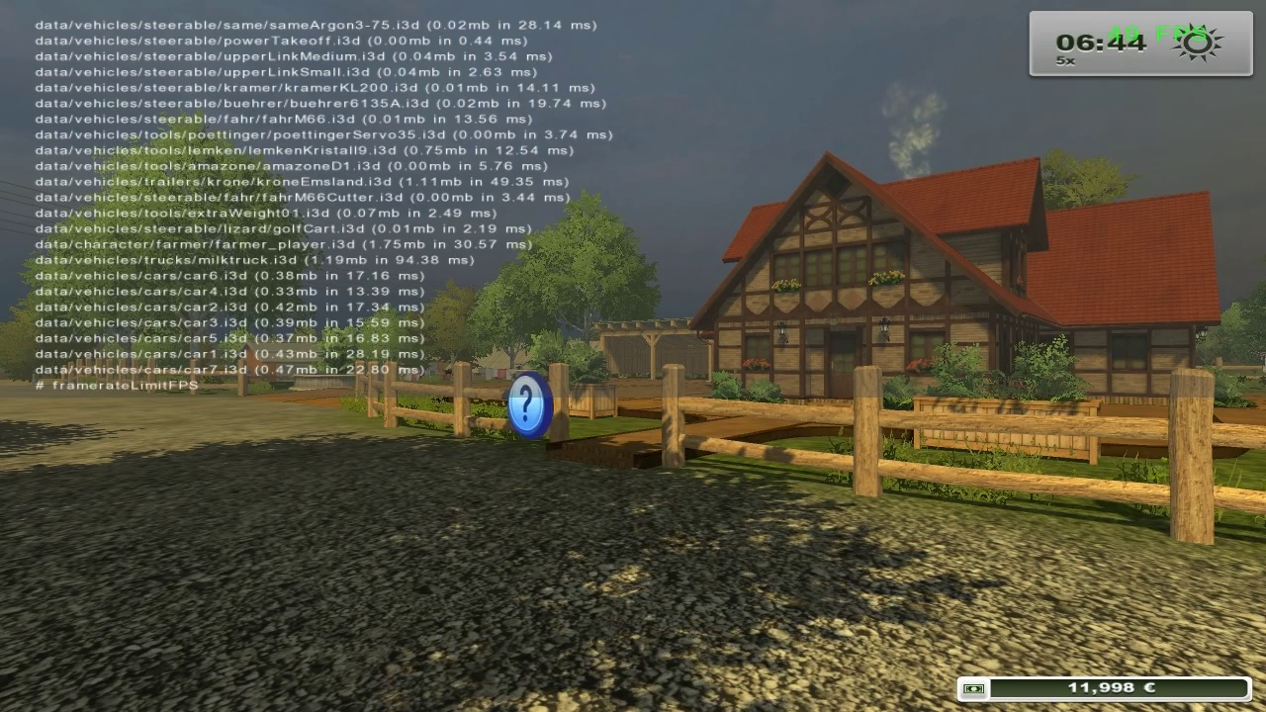
pyautogui.press('Tab')
pyautogui.press('Tab')
pyautogui.press('Tab')
pyautogui.press('Tab')
pyautogui.press('Tab')
pyautogui.press('Tab')
pyautogui.press('Tab')
pyautogui.press('Tab')
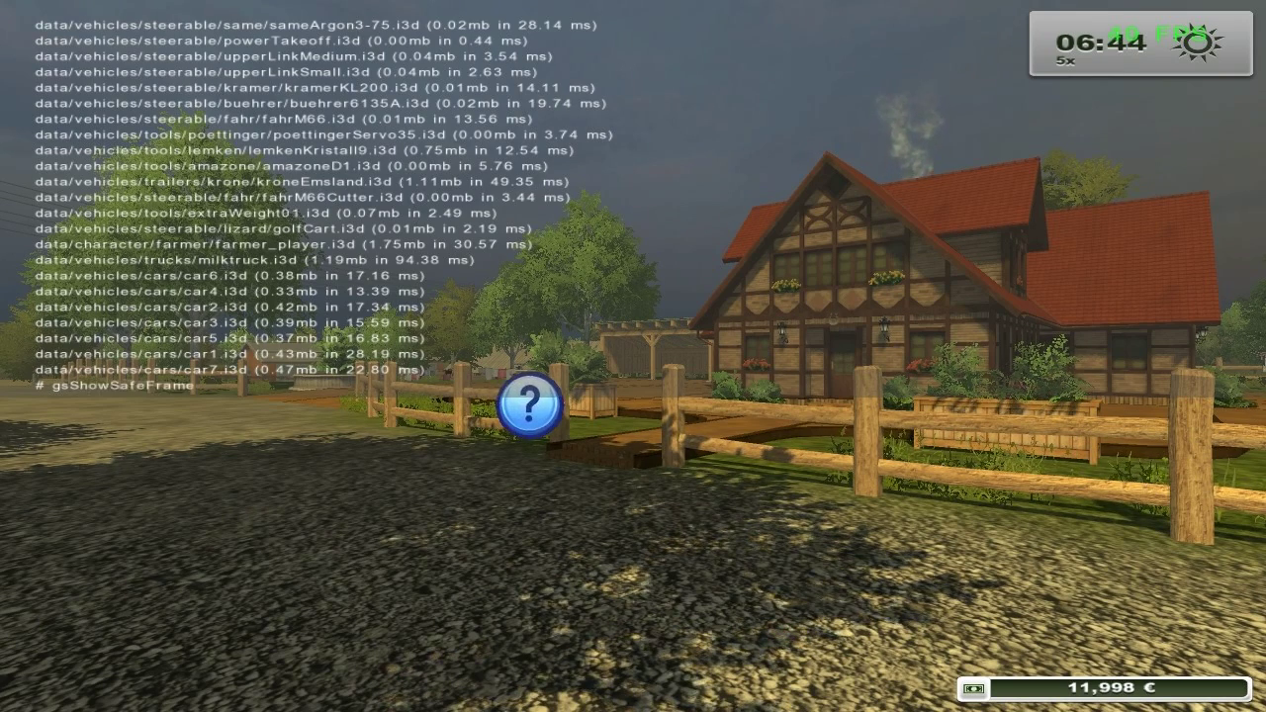
pyautogui.press('BackSpace')
pyautogui.press('BackSpace')
pyautogui.press('BackSpace')
pyautogui.press('BackSpace')
pyautogui.press('BackSpace')
pyautogui.press('BackSpace')
pyautogui.press('BackSpace')
pyautogui.press('BackSpace')
pyautogui.press('BackSpace')
pyautogui.press('BackSpace')
pyautogui.press('BackSpace')
pyautogui.press('BackSpace')
pyautogui.press('BackSpace')
pyautogui.press('BackSpace')
pyautogui.press('BackSpace')
pyautogui.press('BackSpace')
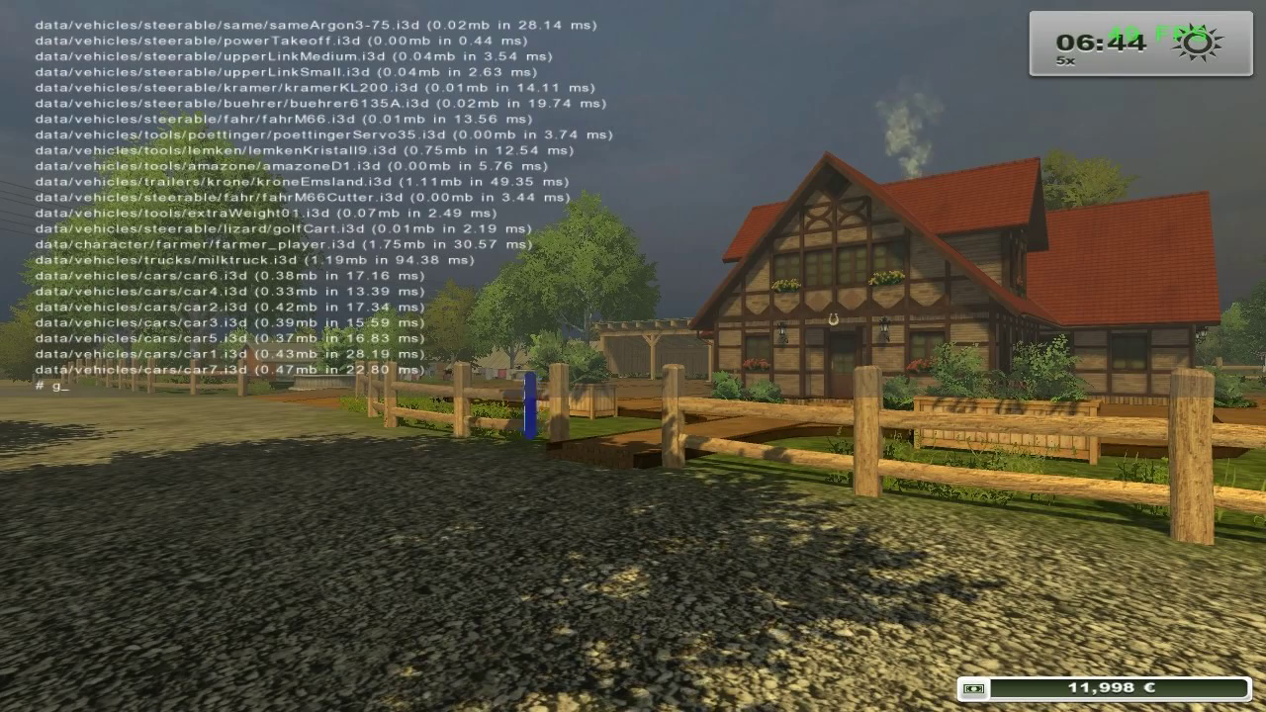
pyautogui.write('etDayTime')
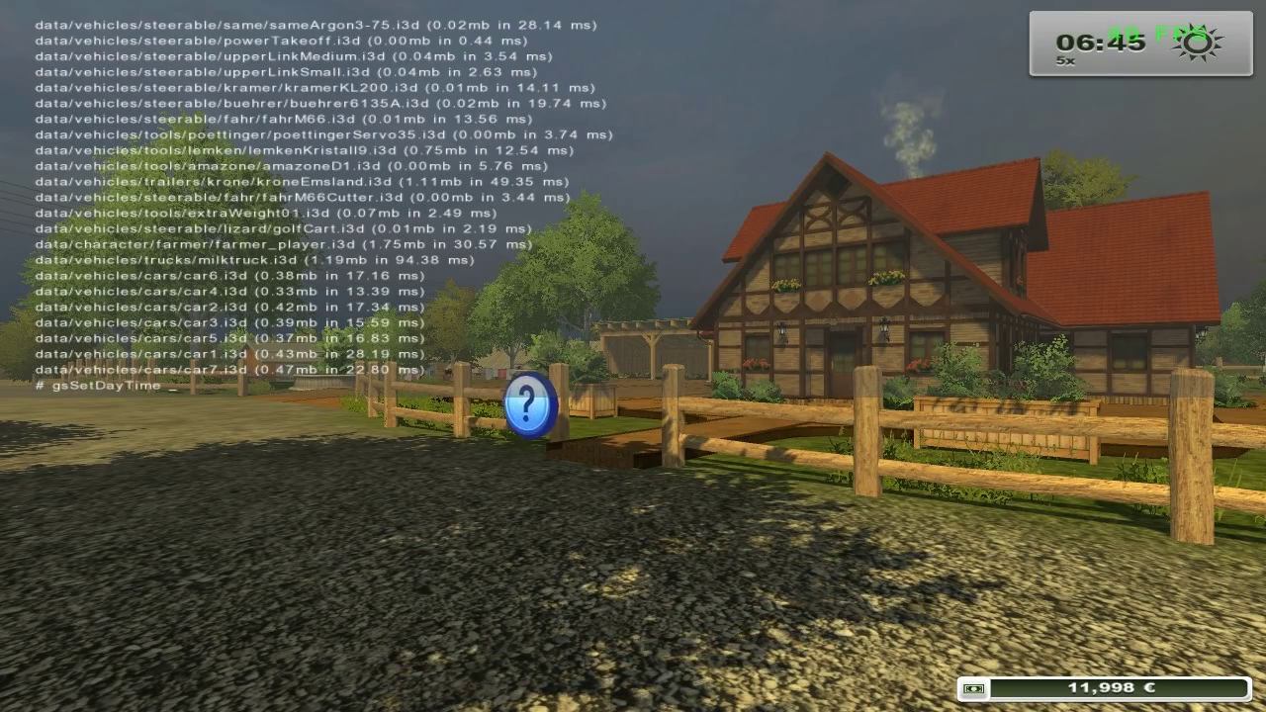
pyautogui.write(' 23')
pyautogui.press('Return')
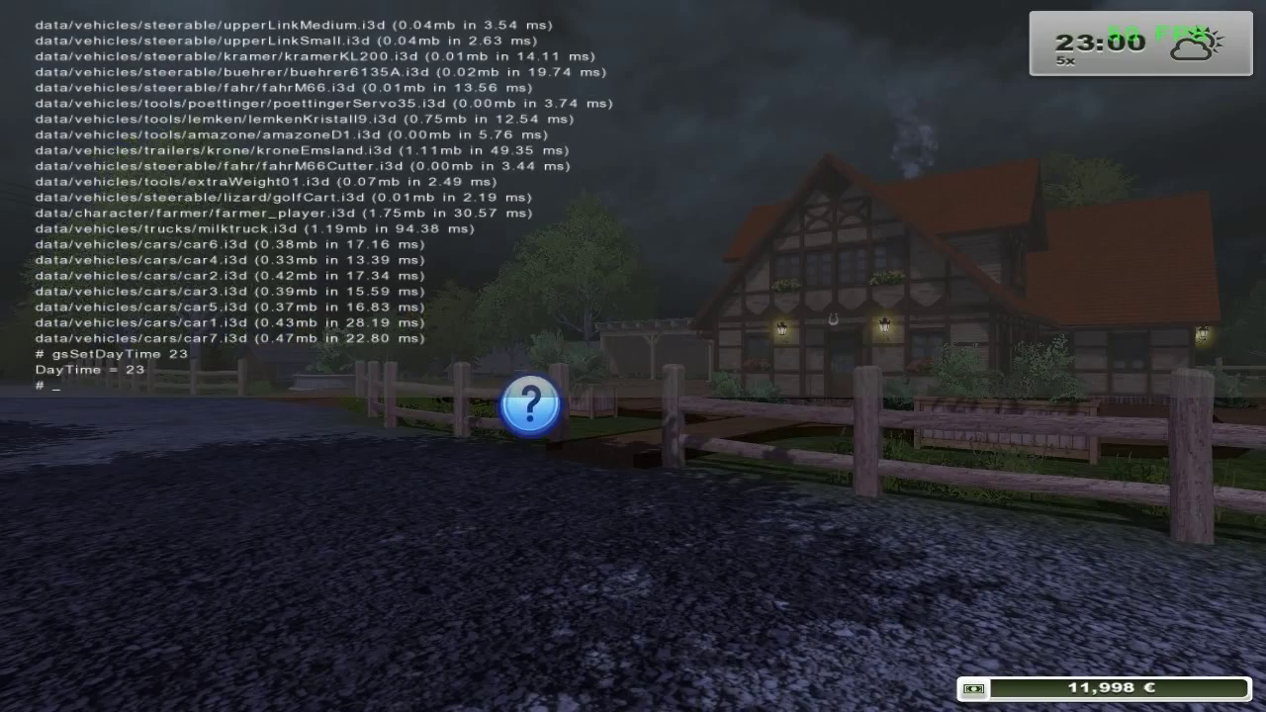
# Step: Set the time of day back to 10:00 with gsSetDayTime 10
pyautogui.press('Up')
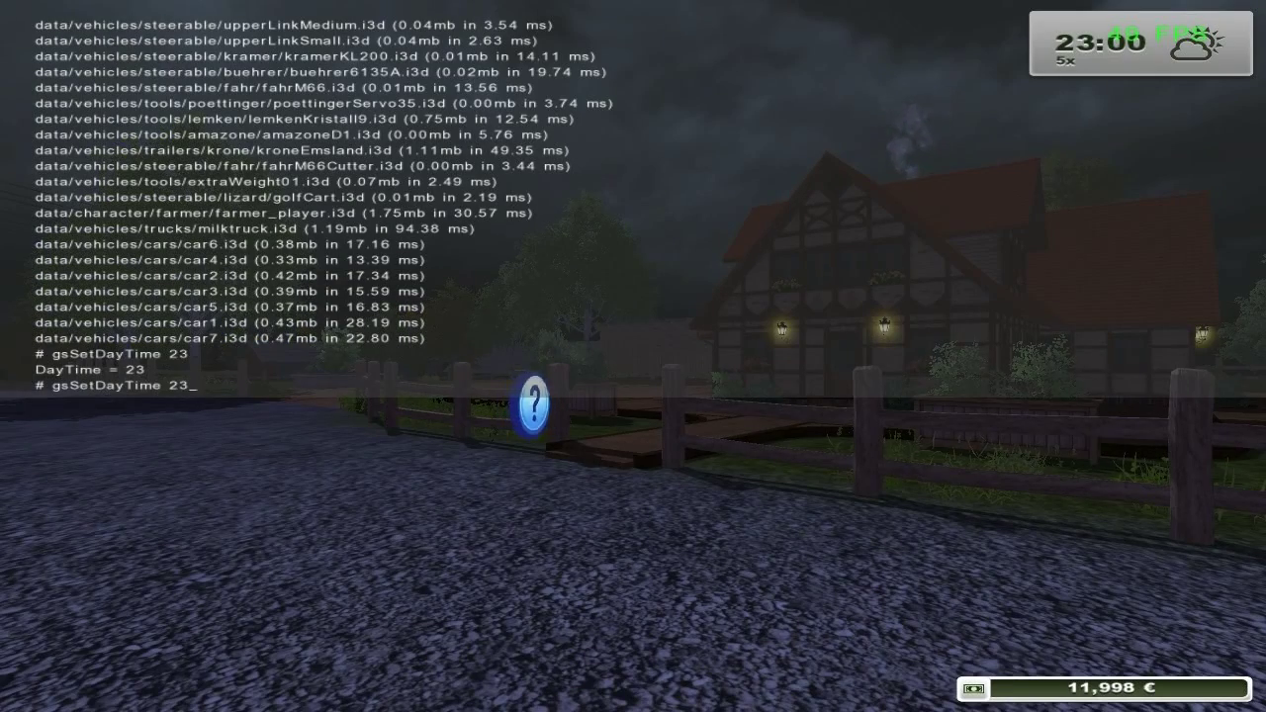
pyautogui.write('10')
pyautogui.press('Return')
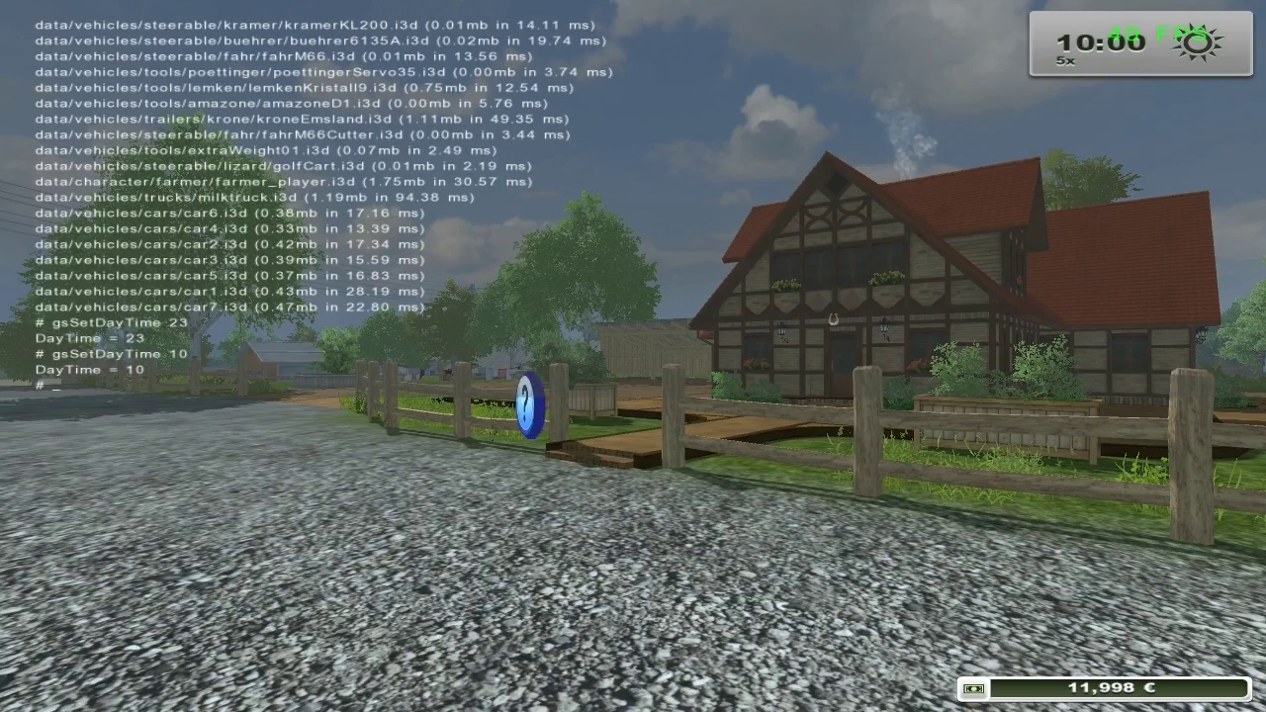
pyautogui.press('Return')
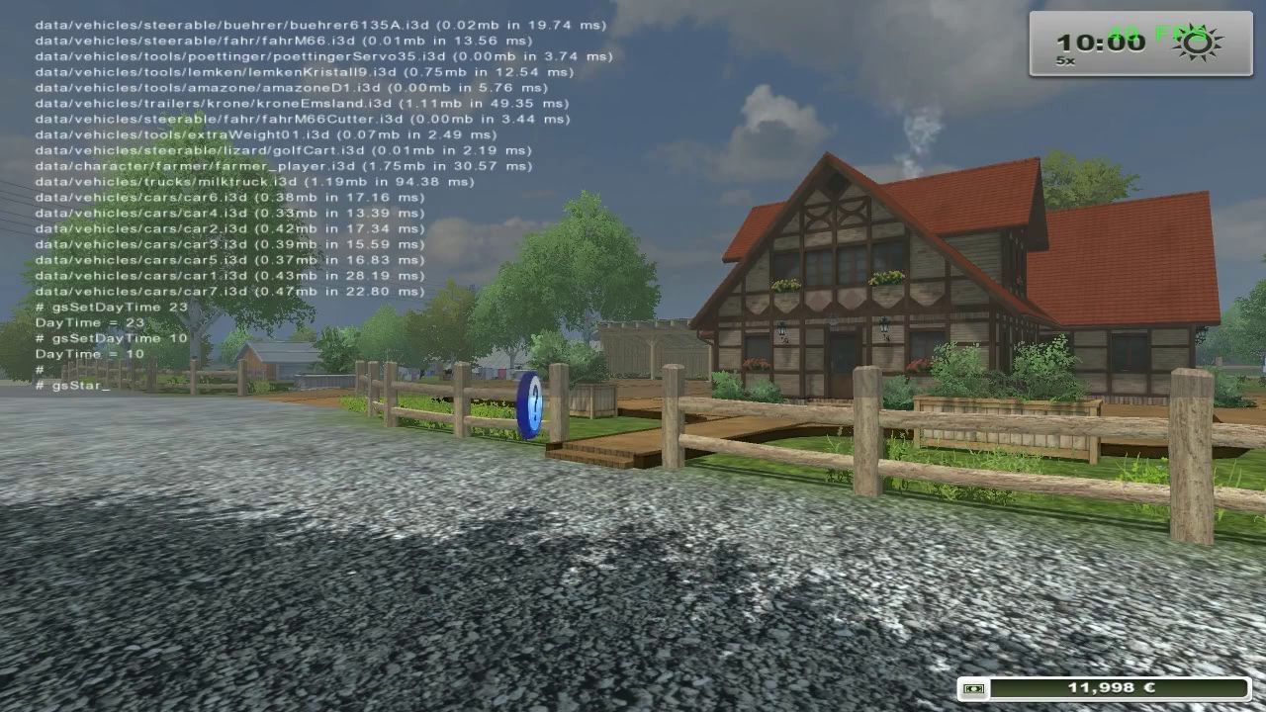
# Step: Start rain with gsStartRain and close the console
pyautogui.write('gsStartRain')
pyautogui.press('Return')
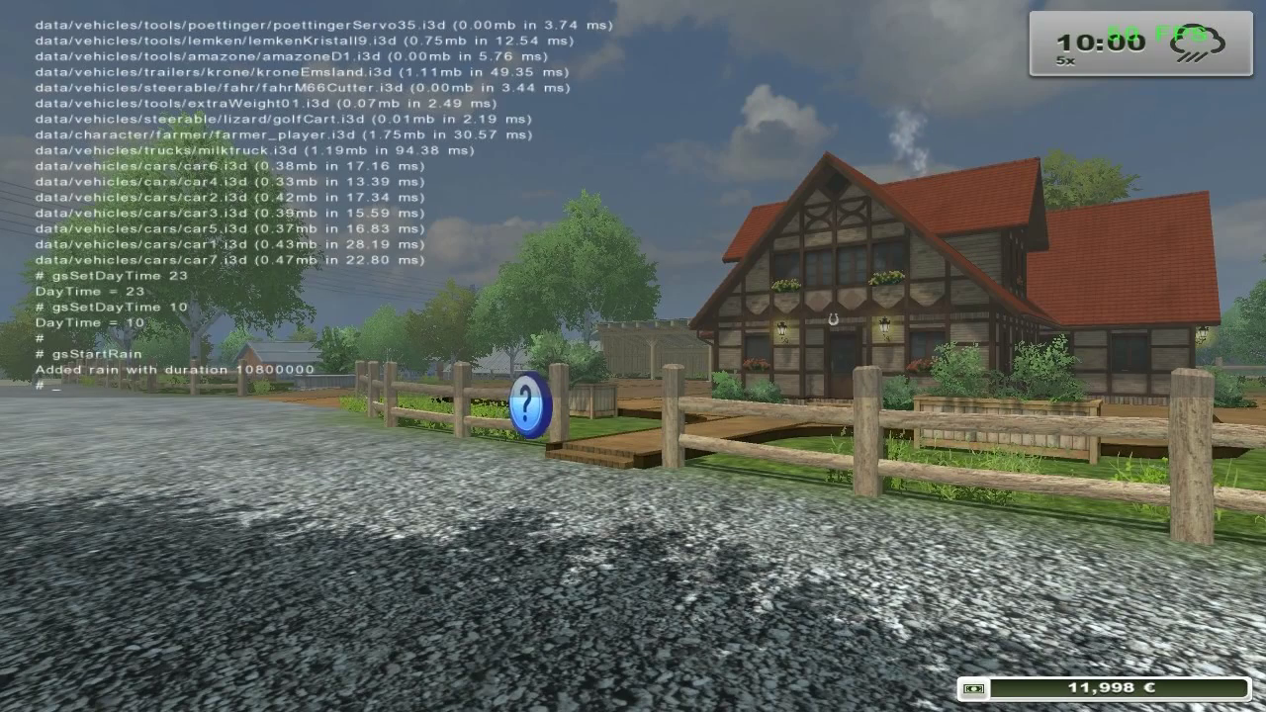
pyautogui.press('Return')
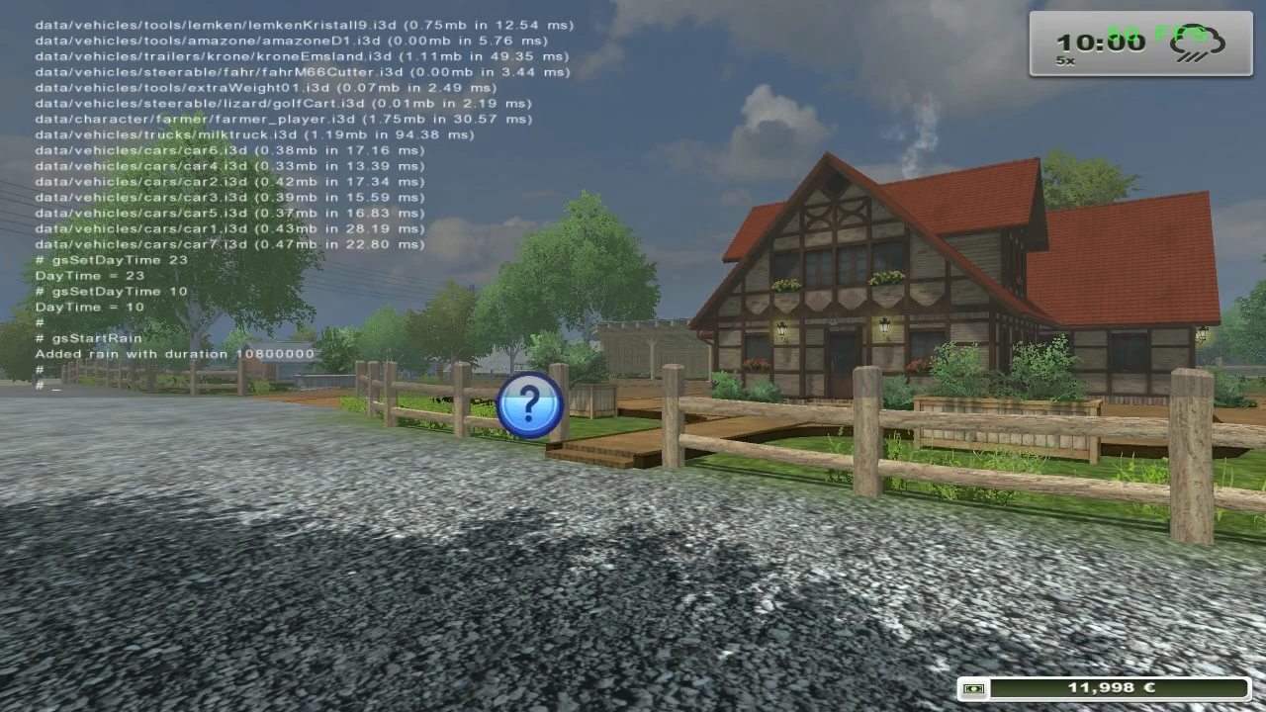
pyautogui.press('KP_Add')
pyautogui.press('KP_Add')
pyautogui.press('KP_Add')
pyautogui.press('KP_Add')
# Step: Run time at 120x until rain falls, return to normal speed, and enter a tractor
pyautogui.press('`')
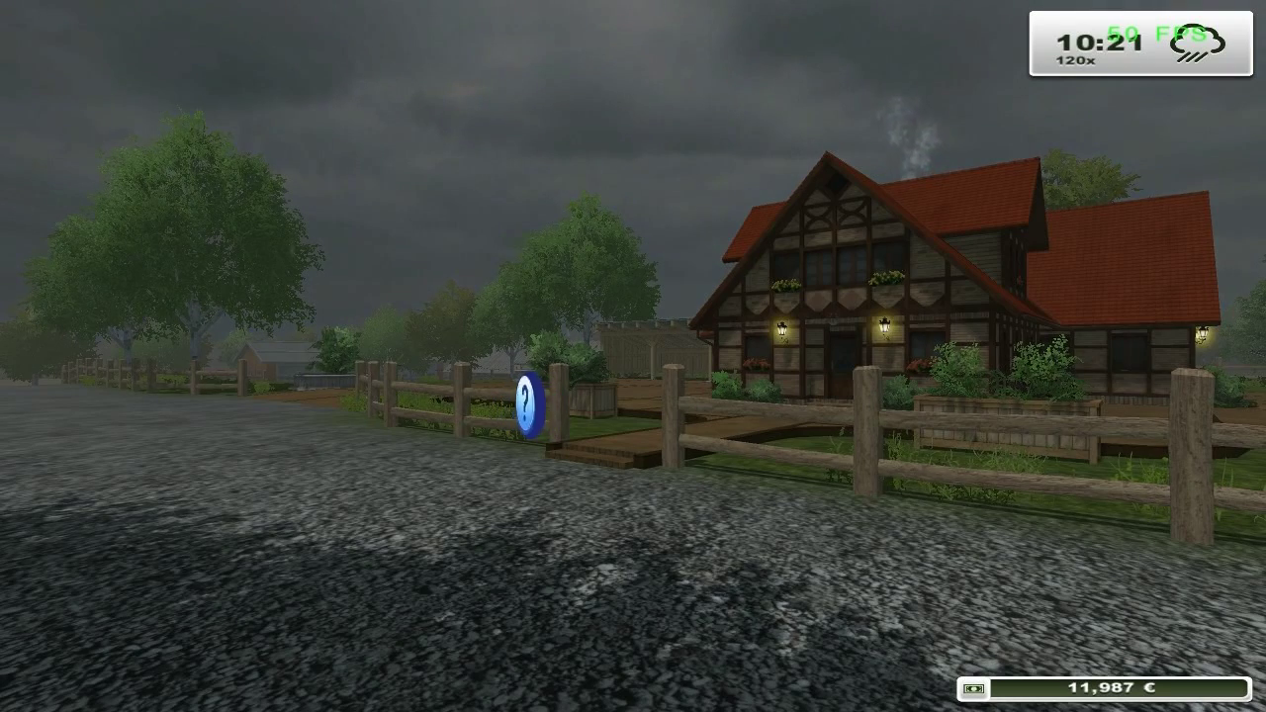
pyautogui.press('-')
pyautogui.press('-')
pyautogui.press('-')
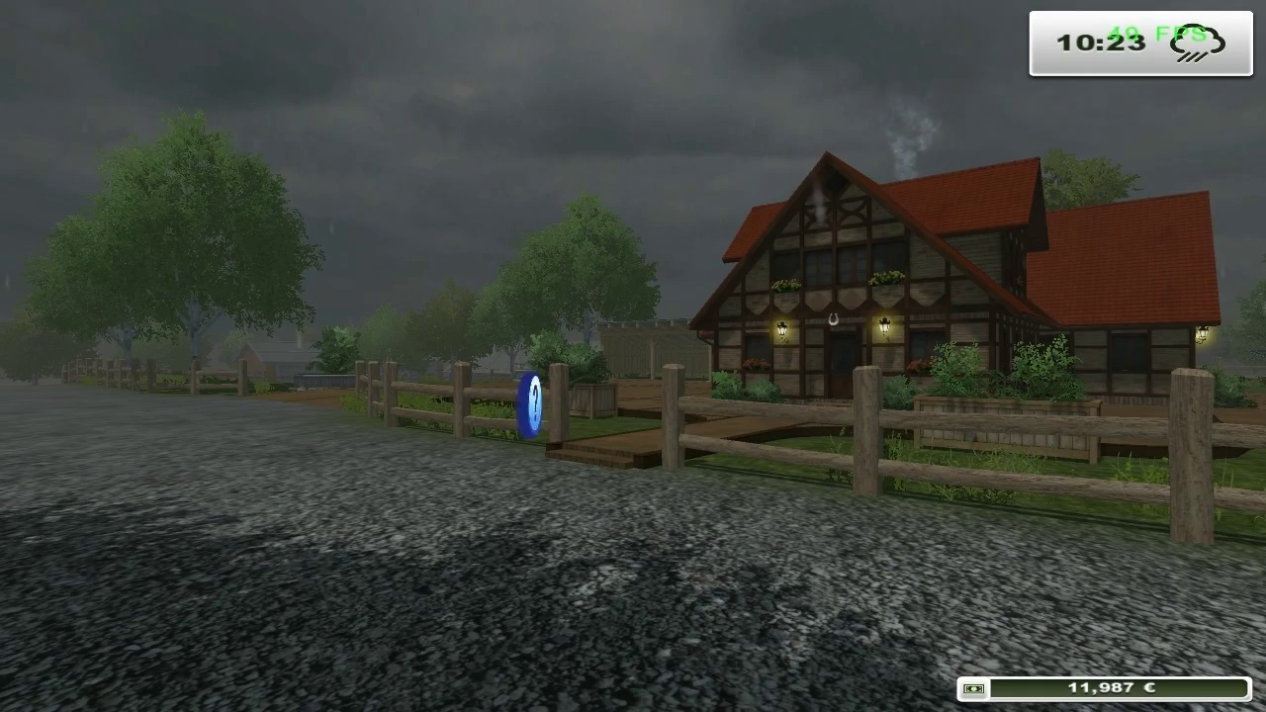
pyautogui.press('Tab')
# Step: Switch to the small red tractor and run gsVehicleReloadFromXML in the console
pyautogui.press('`')
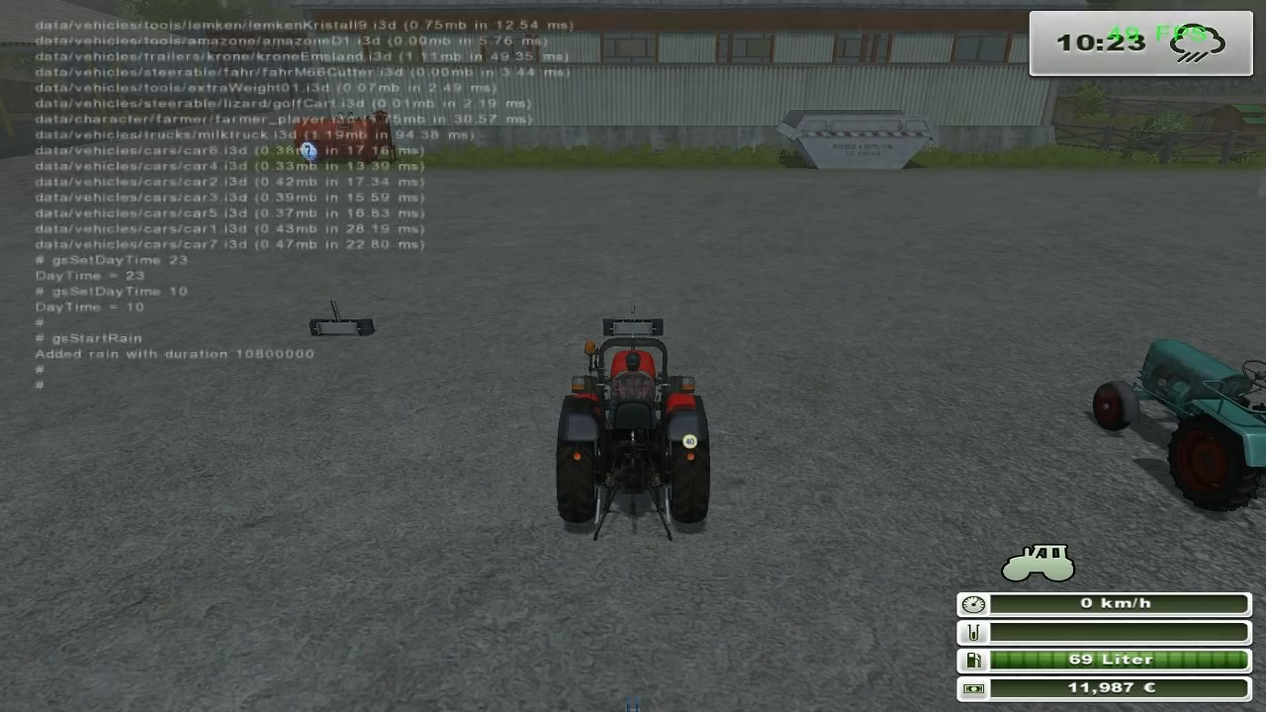
pyautogui.press('Tab')
pyautogui.write('gs')
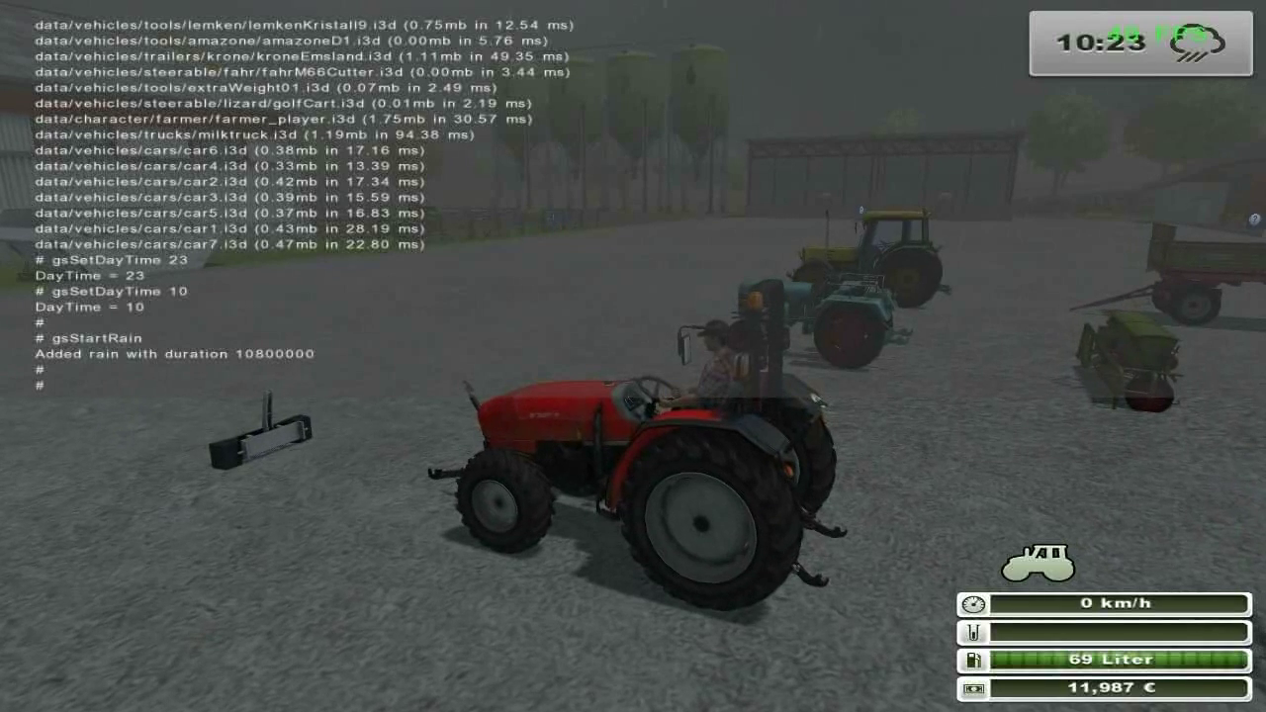
pyautogui.write('VehicleReloadFromXML')
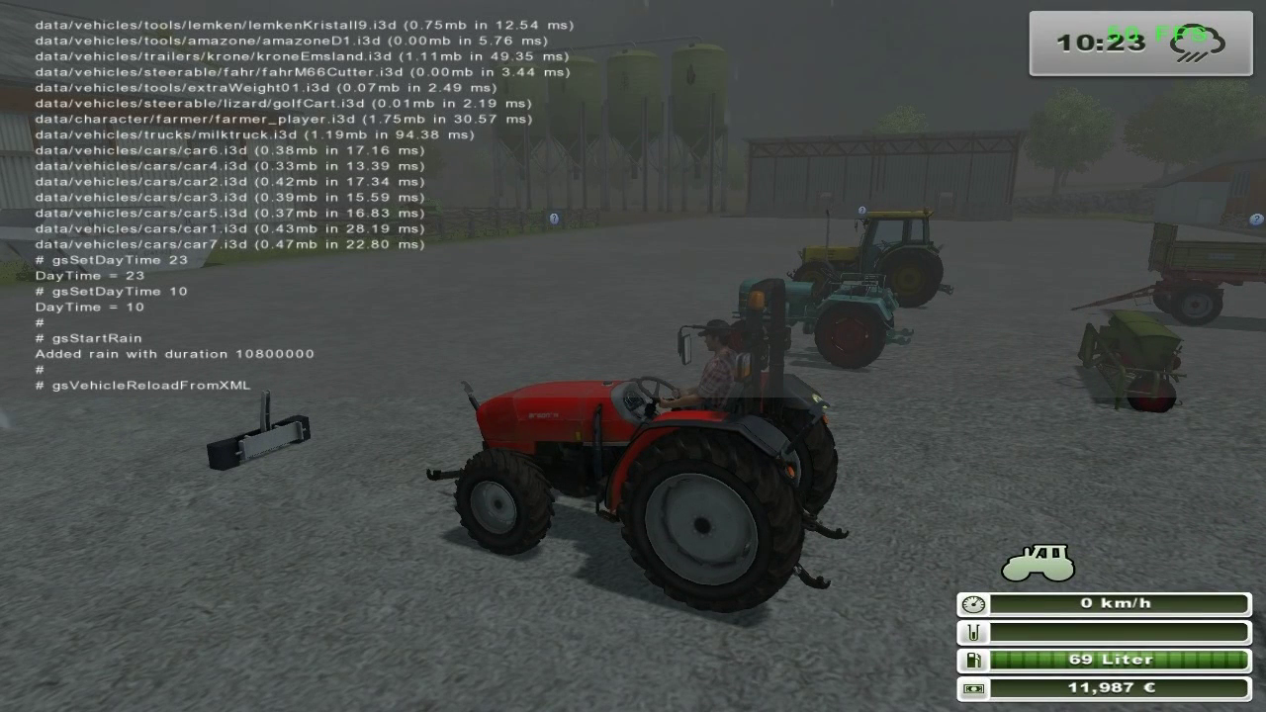
pyautogui.press('Return')
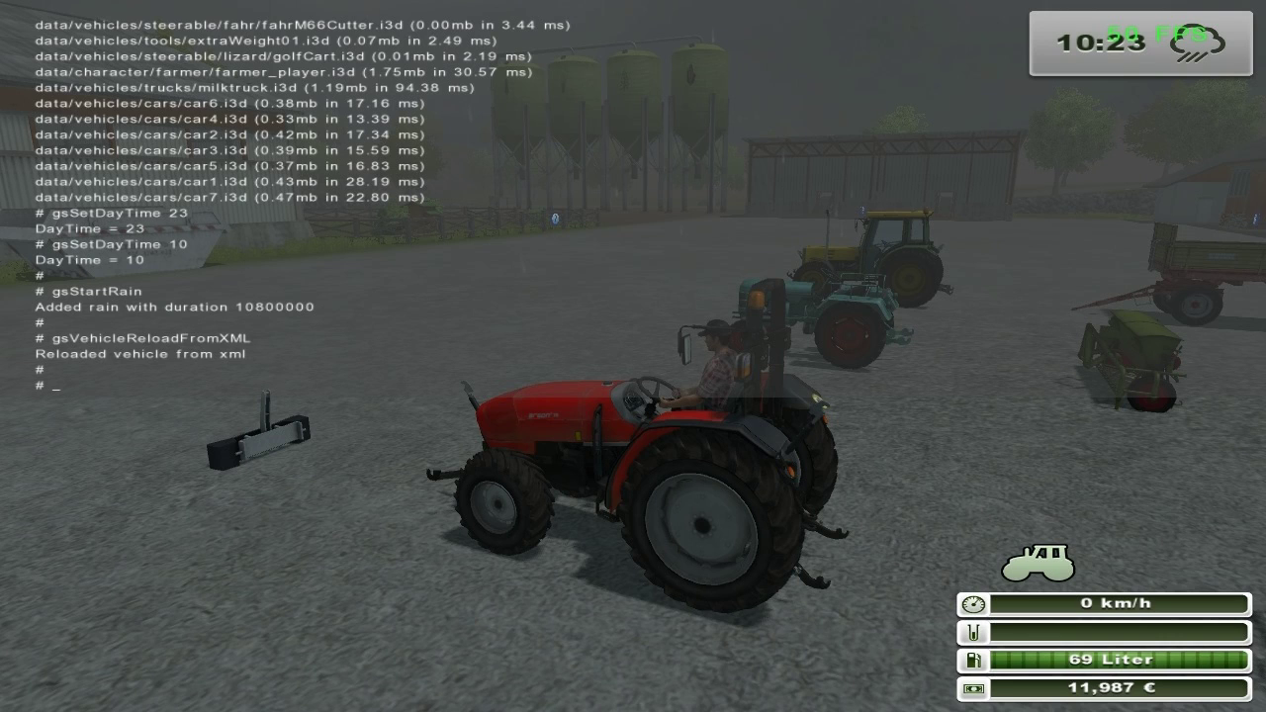
# Step: Run gsCleanI3DCache to clear the I3D cache, then close the developer console
pyautogui.write('gsCleanI3DCache')
pyautogui.press('Return')
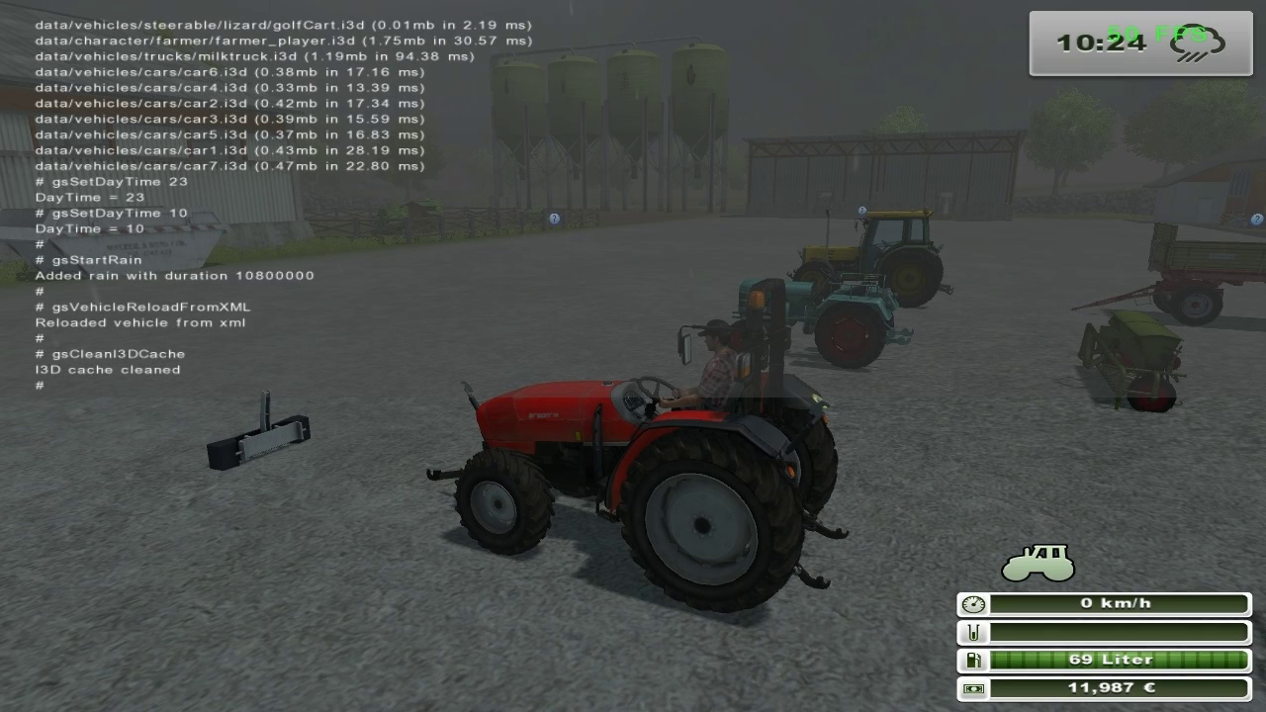
pyautogui.press('Return')
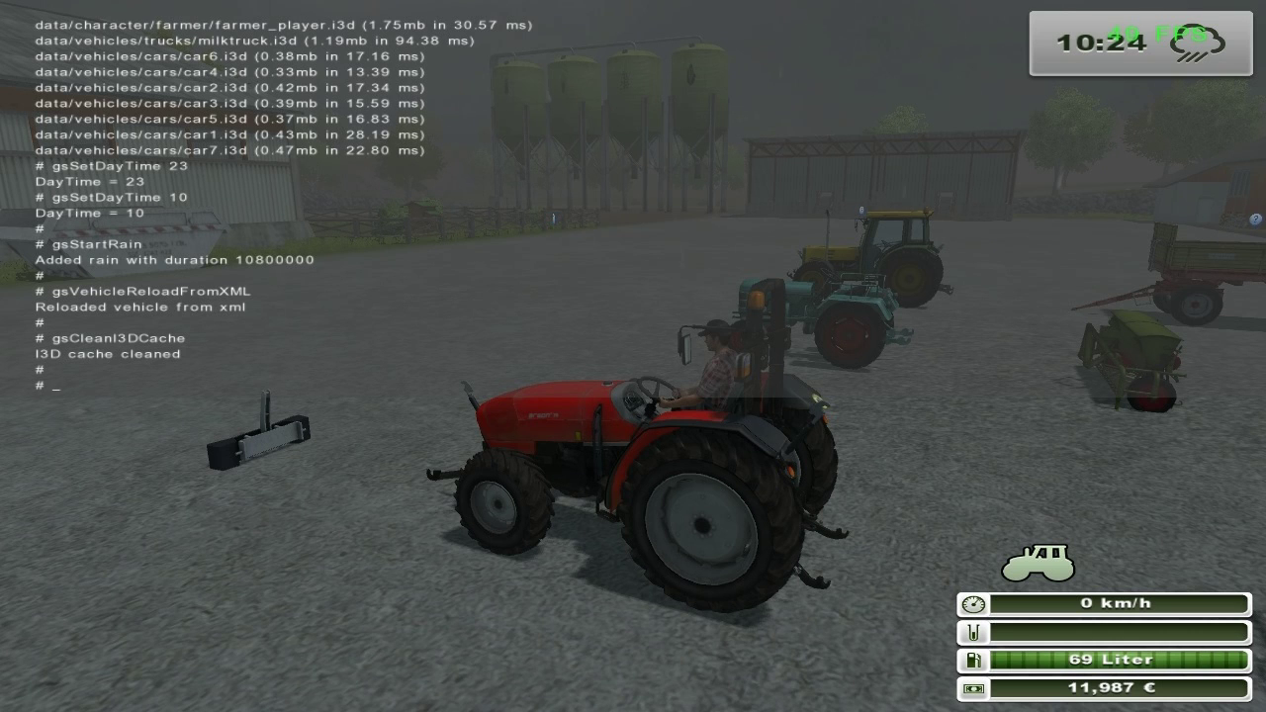
pyautogui.press('`')
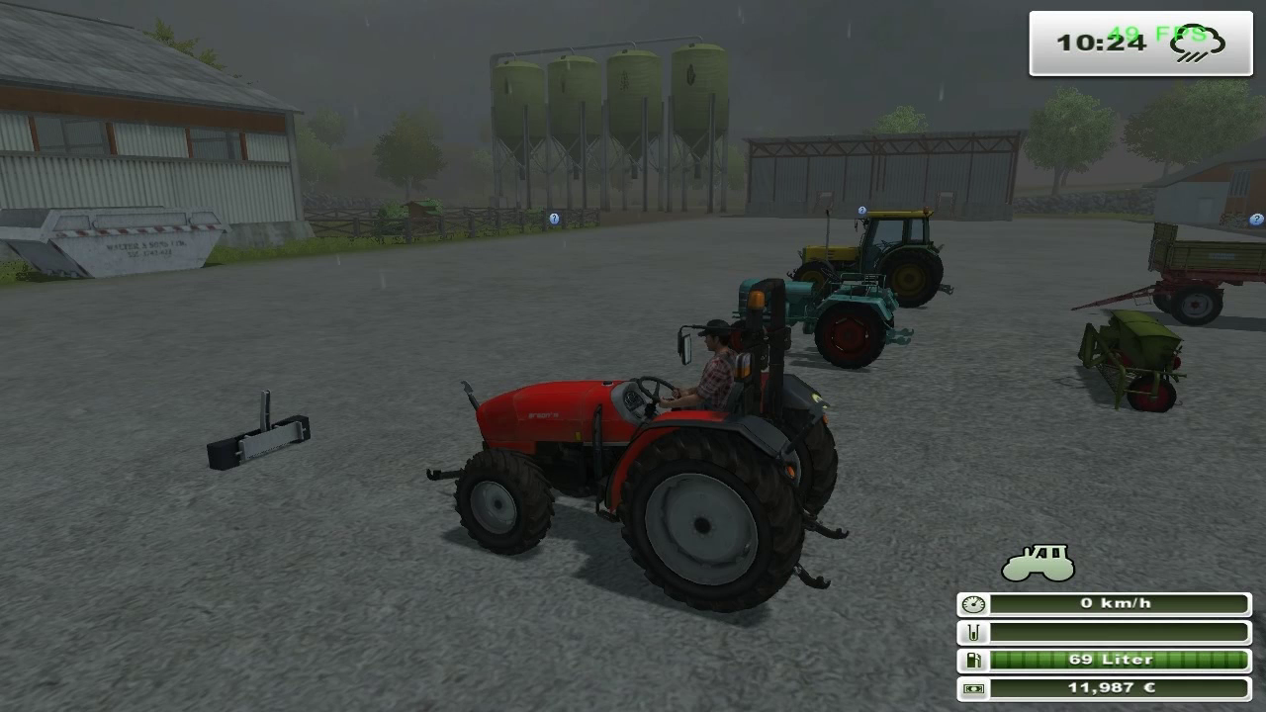